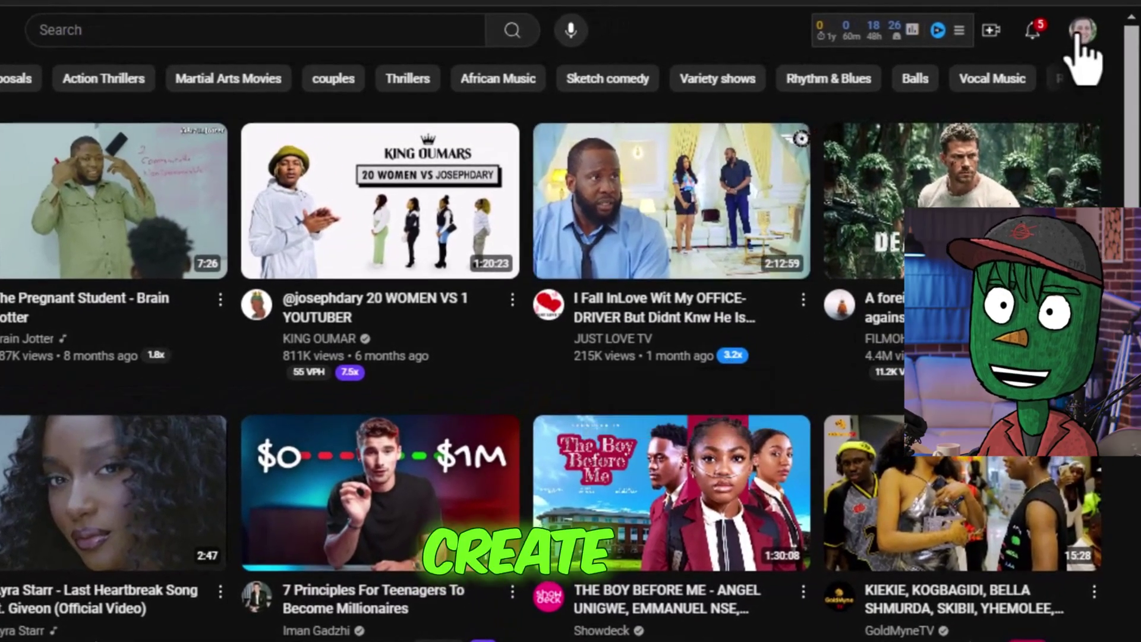
# - Go from the account menu to YouTube Studio's Channel > Advanced settings and follow the create-channel link
pyautogui.click(1078, 34)
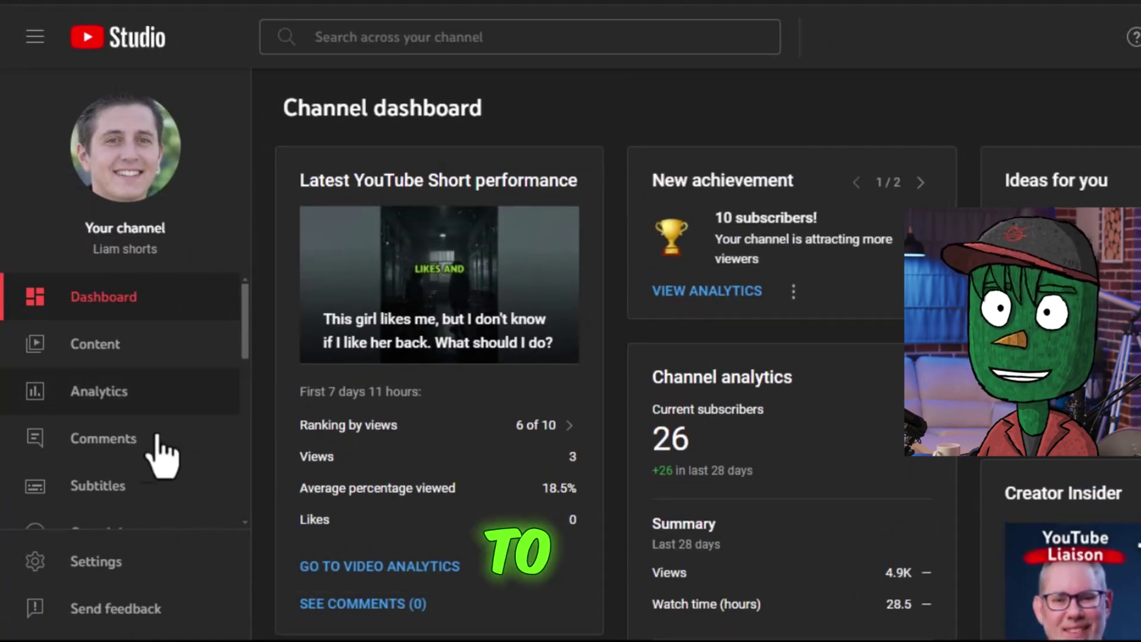
pyautogui.scroll(-3, 107, 501)
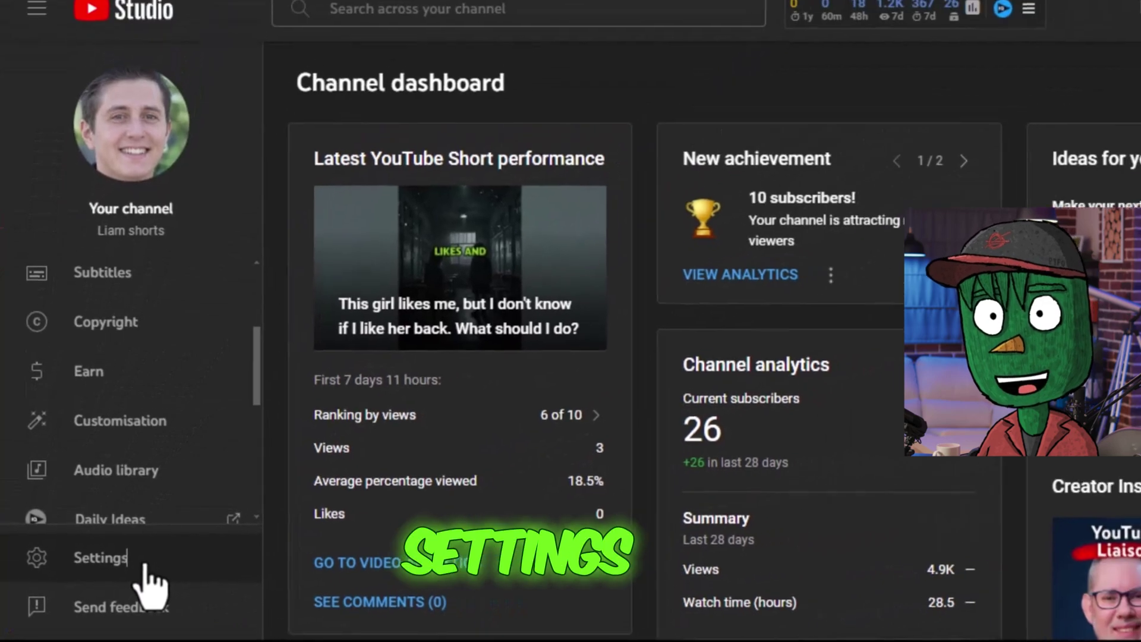
pyautogui.click(170, 527)
pyautogui.click(322, 196)
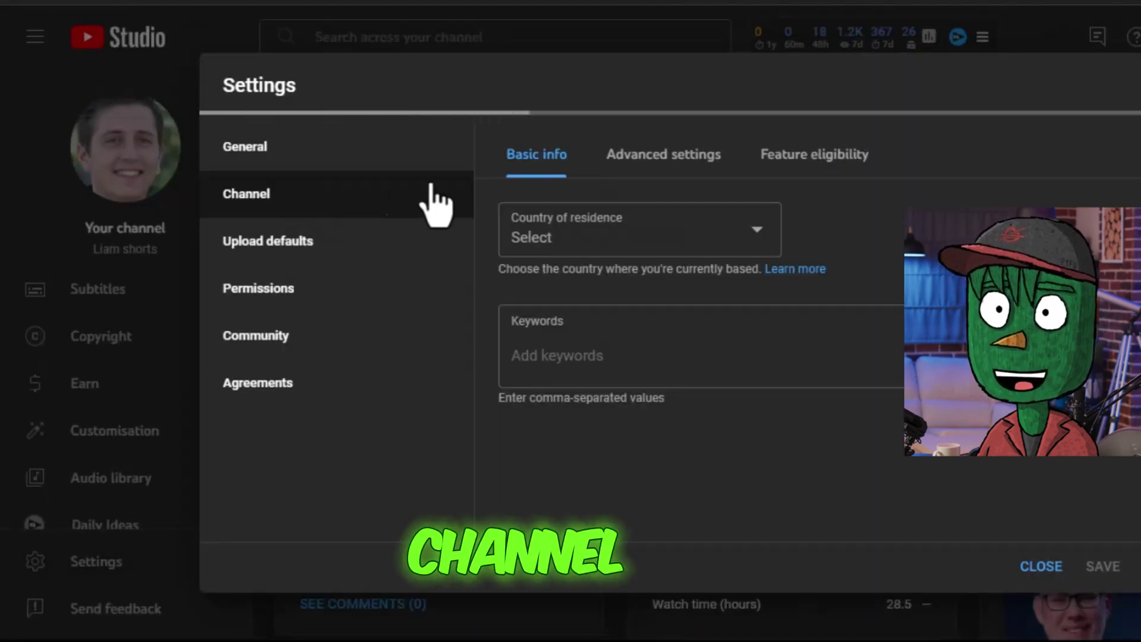
pyautogui.click(676, 156)
pyautogui.scroll(-10, 655, 250)
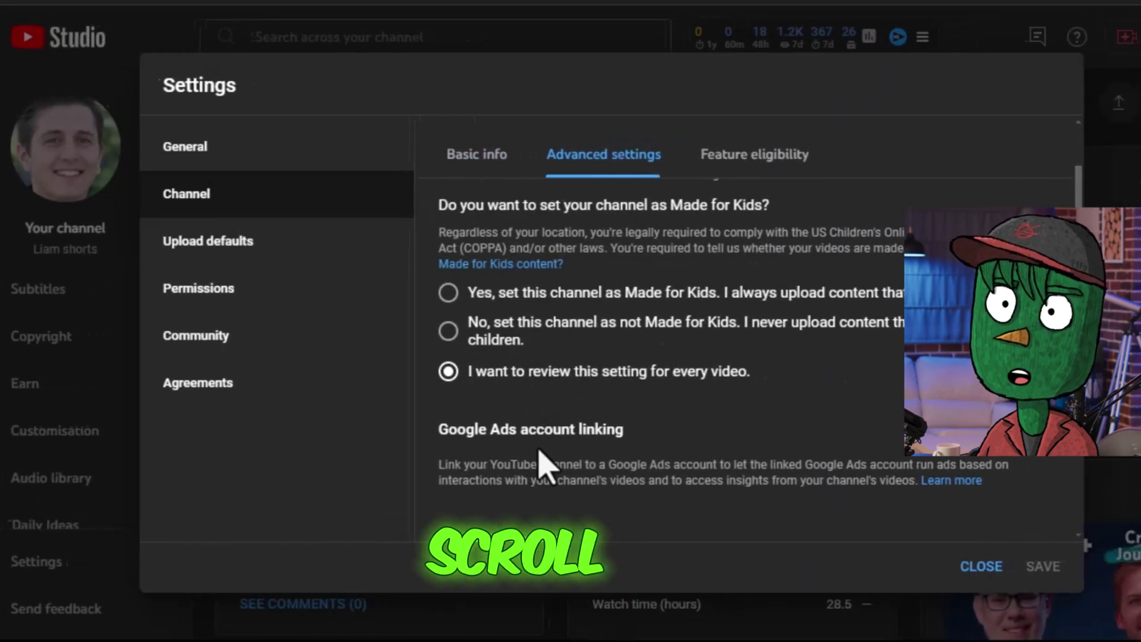
pyautogui.scroll(-5, 419, 407)
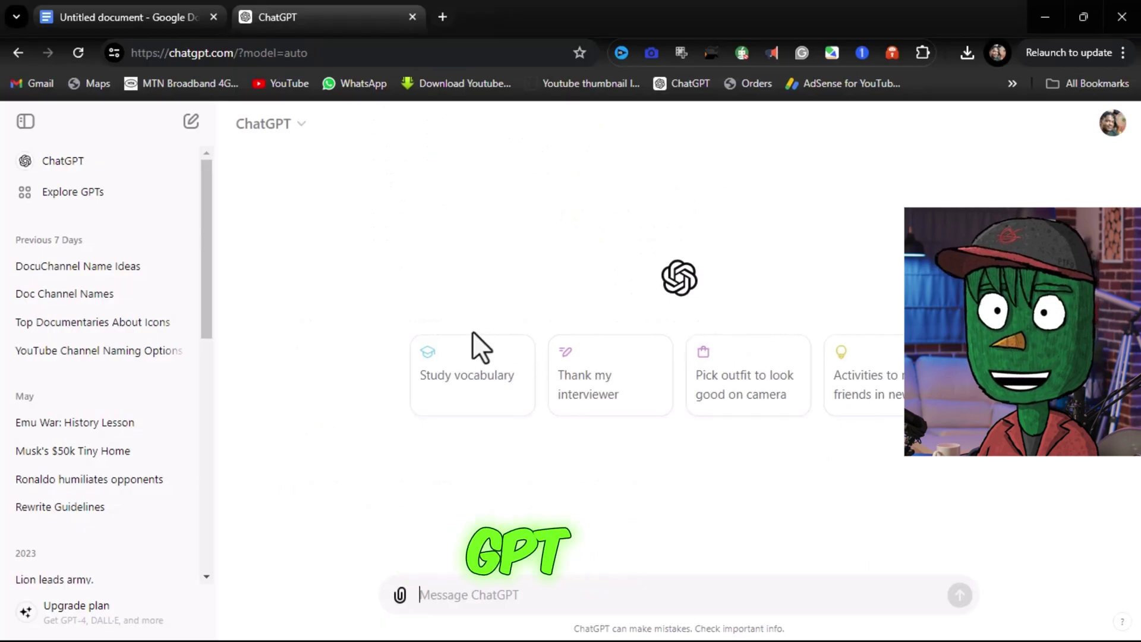
# - Send ChatGPT the saved prompt asking for ten short documentary channel names
pyautogui.hotkey('ctrl', '1')
pyautogui.moveTo(263, 325); pyautogui.dragTo(357, 333)
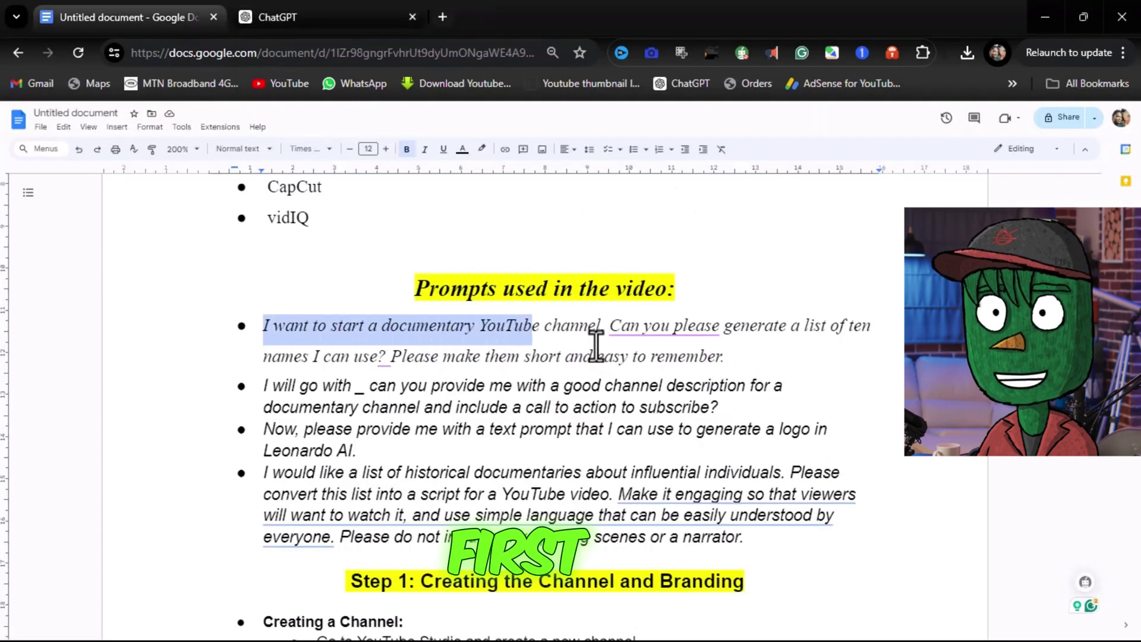
pyautogui.moveTo(578, 345); pyautogui.dragTo(726, 357)
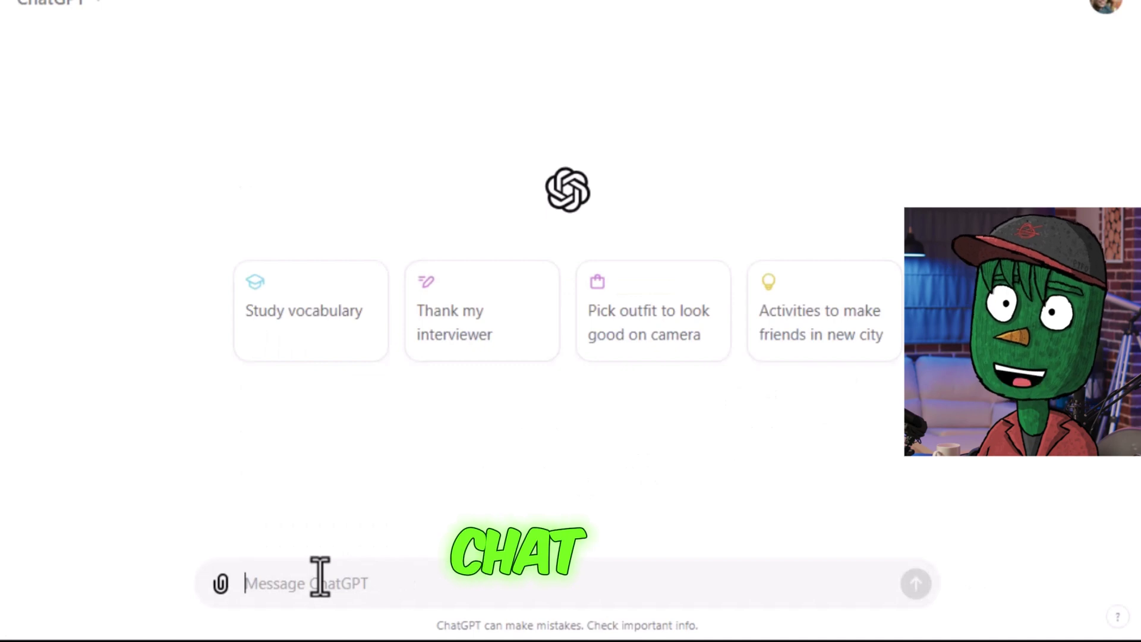
pyautogui.write('I want to start a documentary YouTube channel. Can you please generate a list of ten names I can use? Please make them short and easy to remember.')
pyautogui.press('Return')
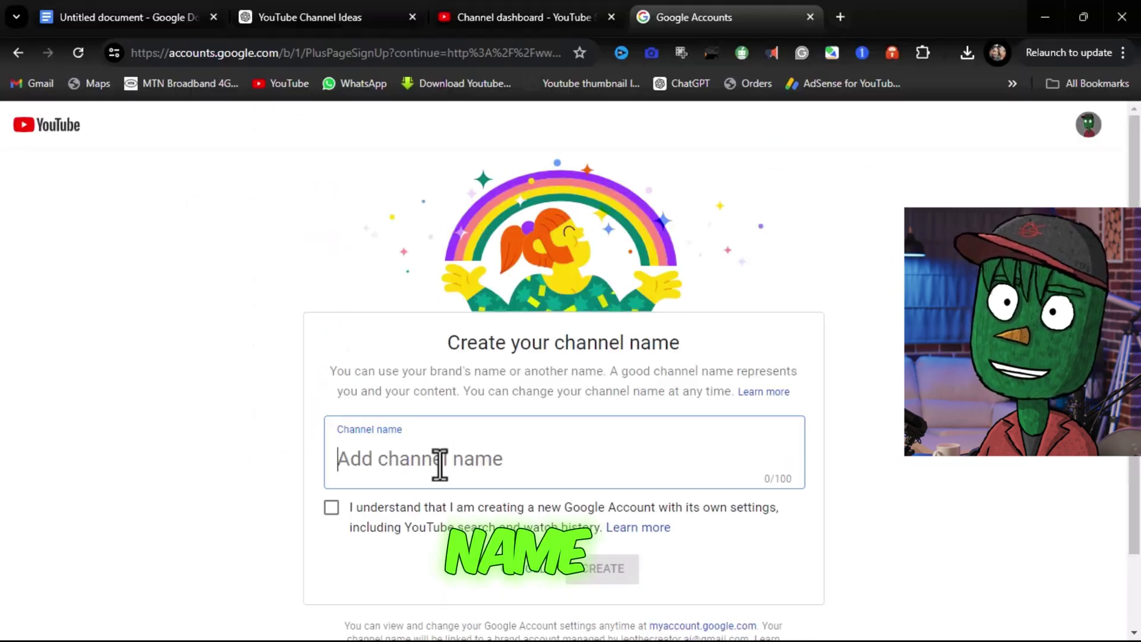
# - Create the 'Fact Pulse' channel, accepting that it gets its own Google Account
pyautogui.click(374, 461)
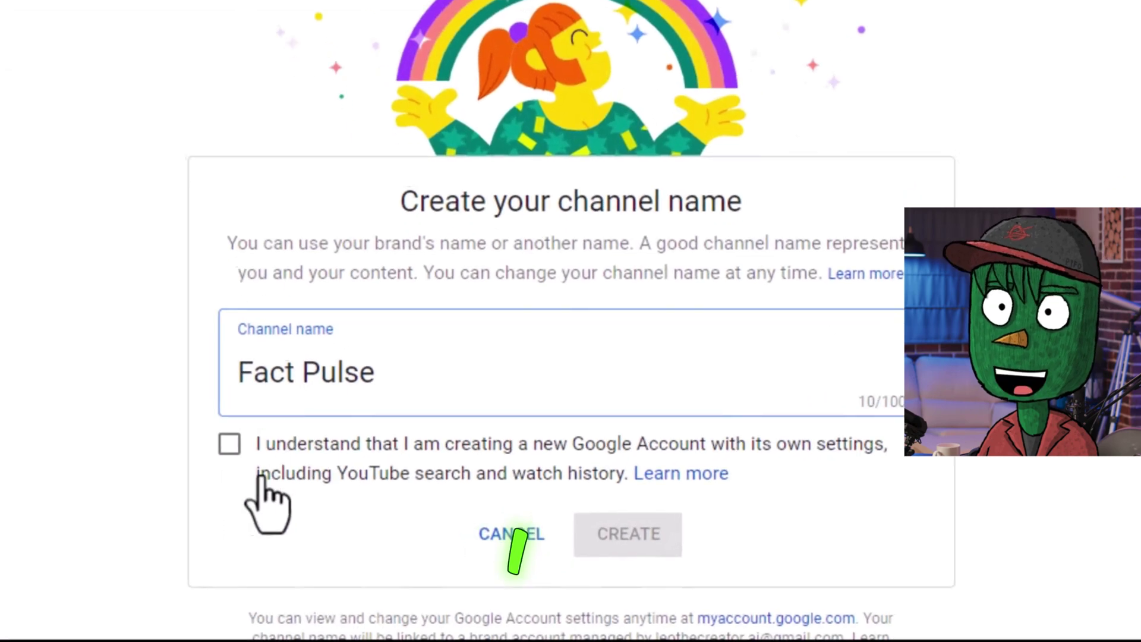
pyautogui.click(331, 507)
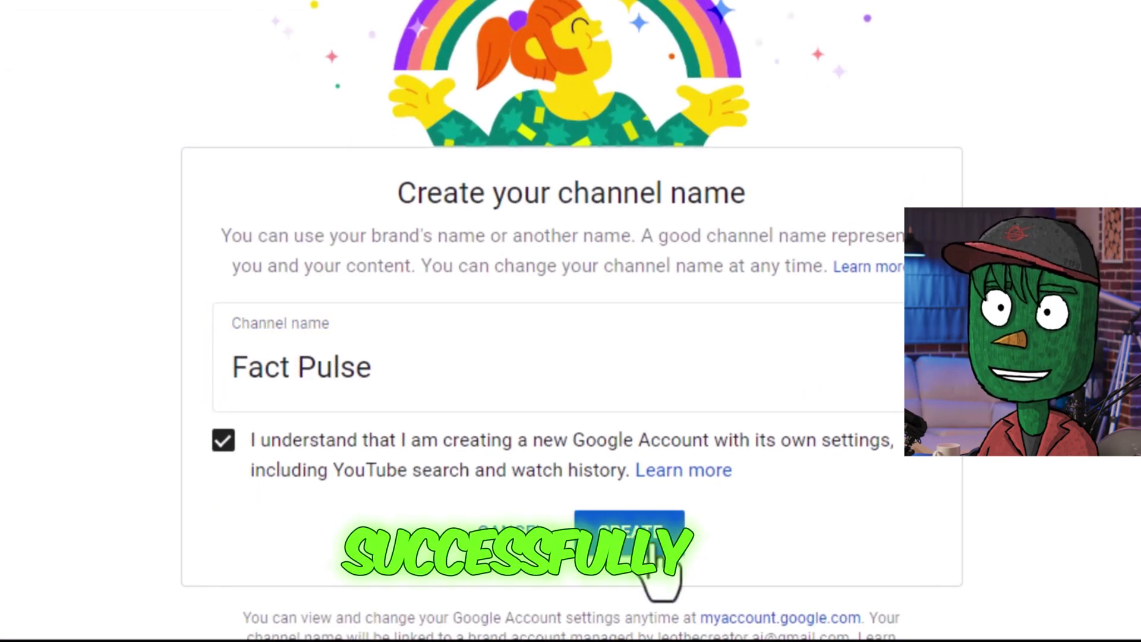
pyautogui.click(623, 531)
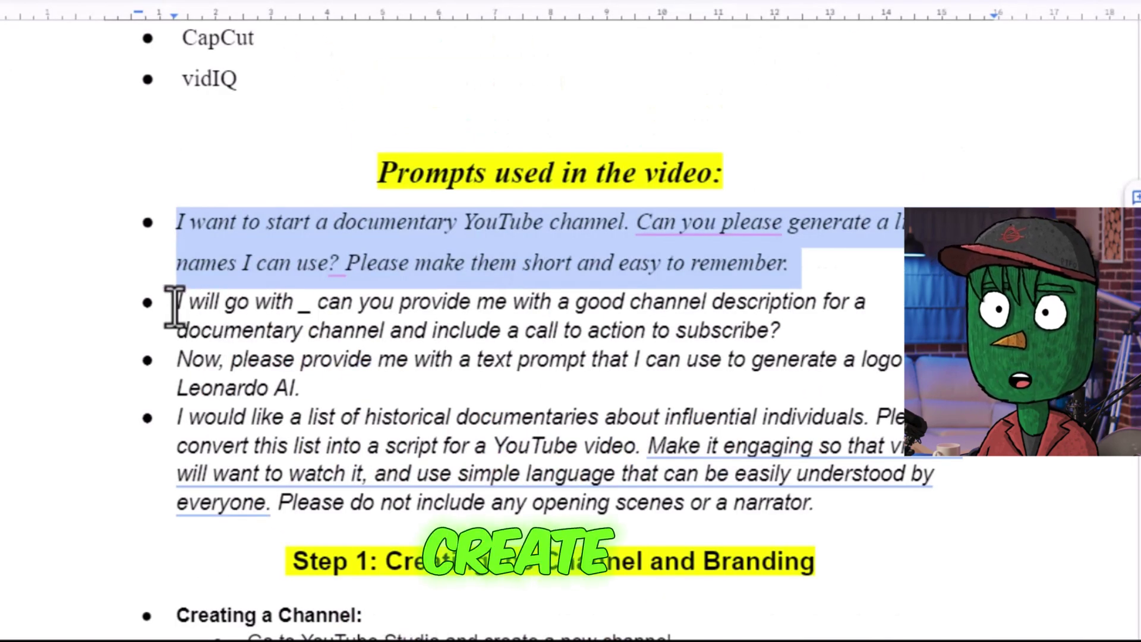
pyautogui.moveTo(174, 306); pyautogui.dragTo(814, 339)
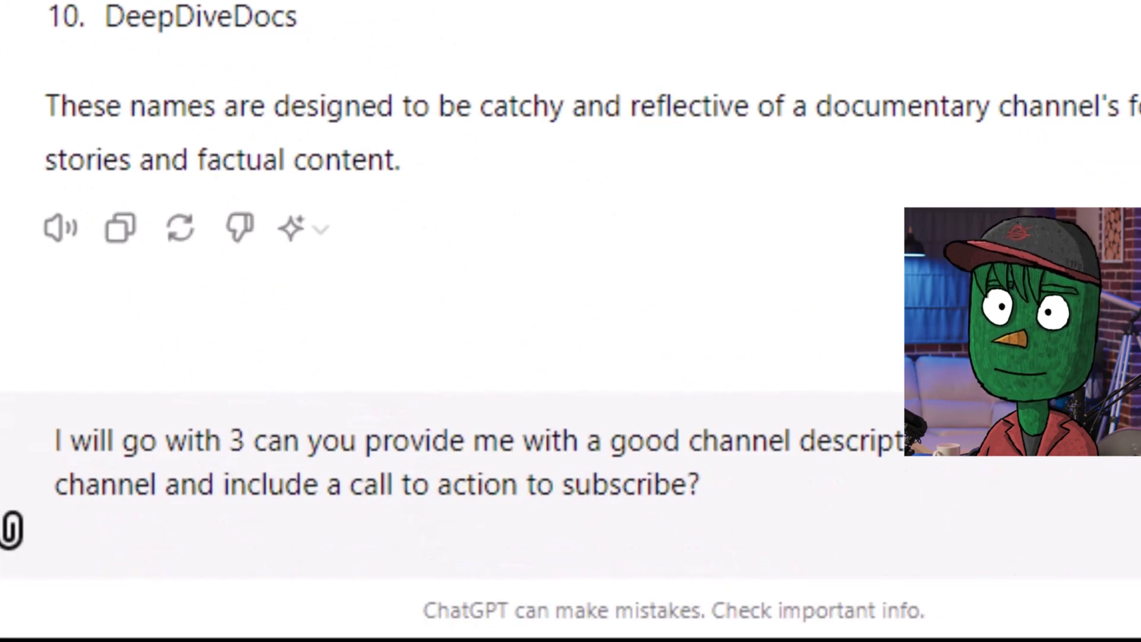
# - Send the FactPulse description prompt and select the returned subscribe-ending description
pyautogui.click(937, 585)
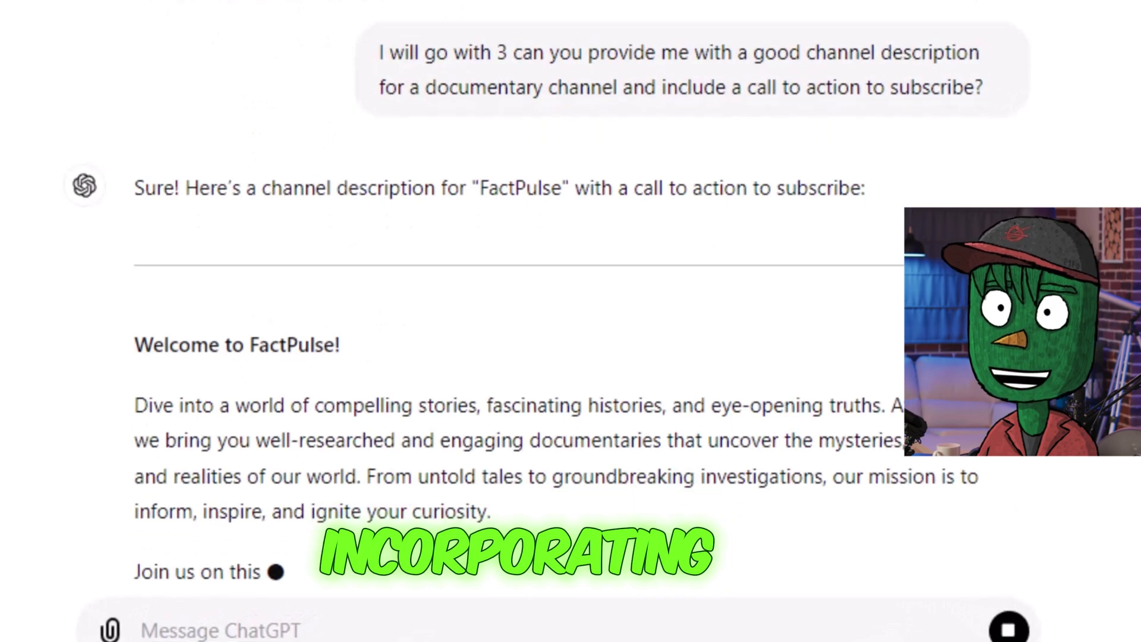
pyautogui.moveTo(190, 367); pyautogui.dragTo(836, 543)
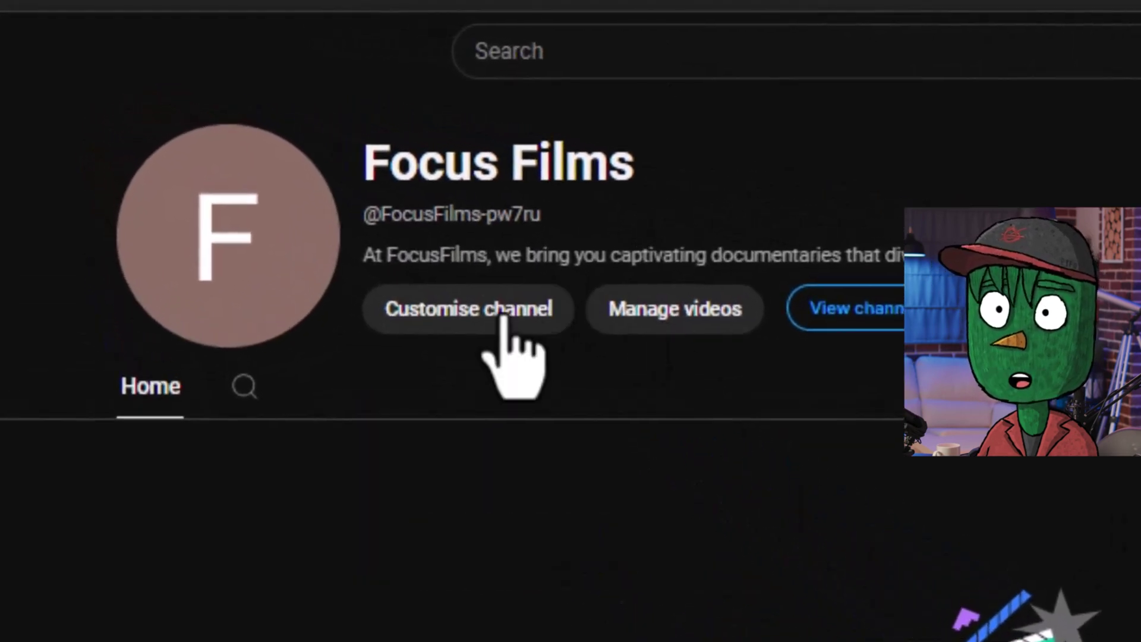
# - Paste the FactPulse description into the channel's Basic info Description field
pyautogui.click(481, 318)
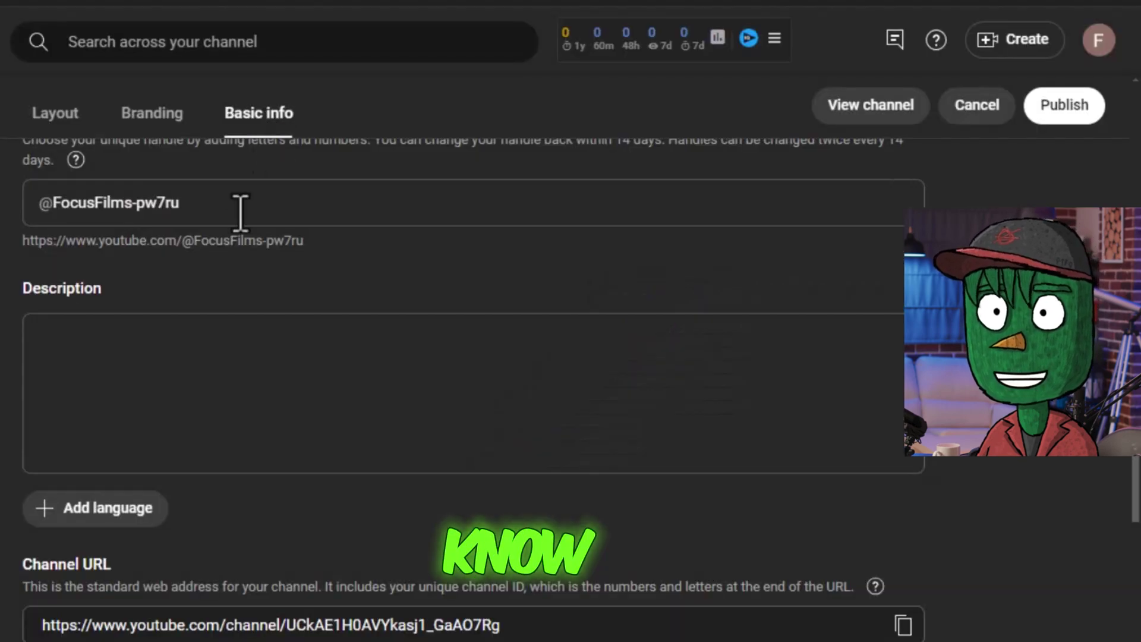
pyautogui.click(84, 348)
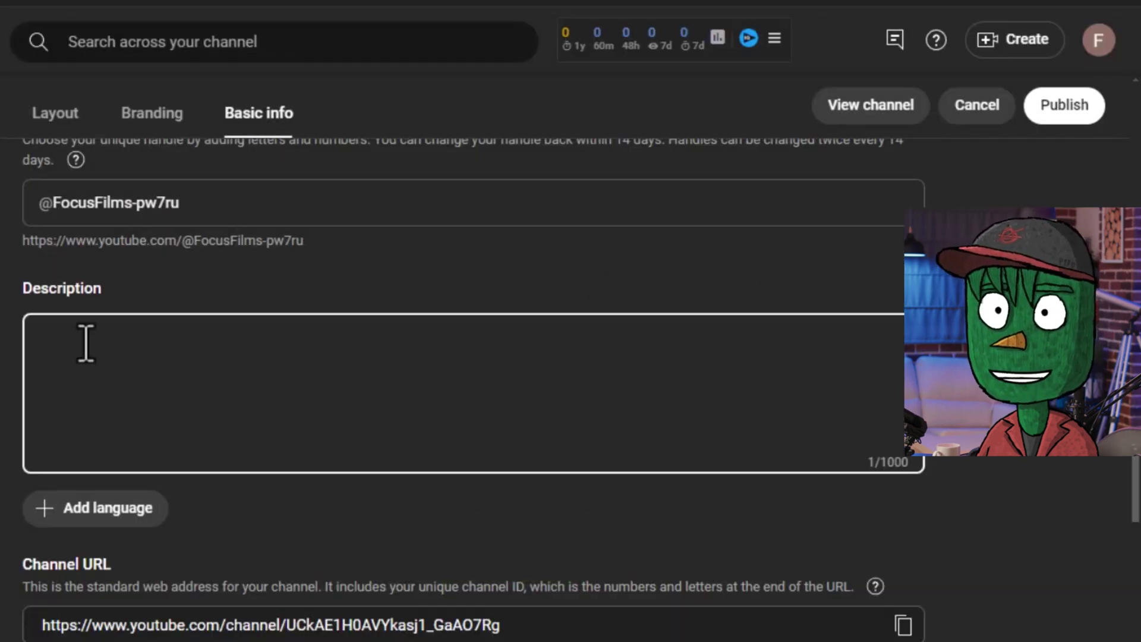
pyautogui.write('Dive into a world of compelling stories, fascinating histories, and eye-opening truths. At FactPulse, we bring you well-researched and engaging documentaries that uncover the mysteries, wonders, and realities of our world. From untold tales to groundbreaking investigations, our mission is to inform, inspire, and ignite your curiosity.  Join us on this journey of discovery. Subscribe now and never miss an episode')
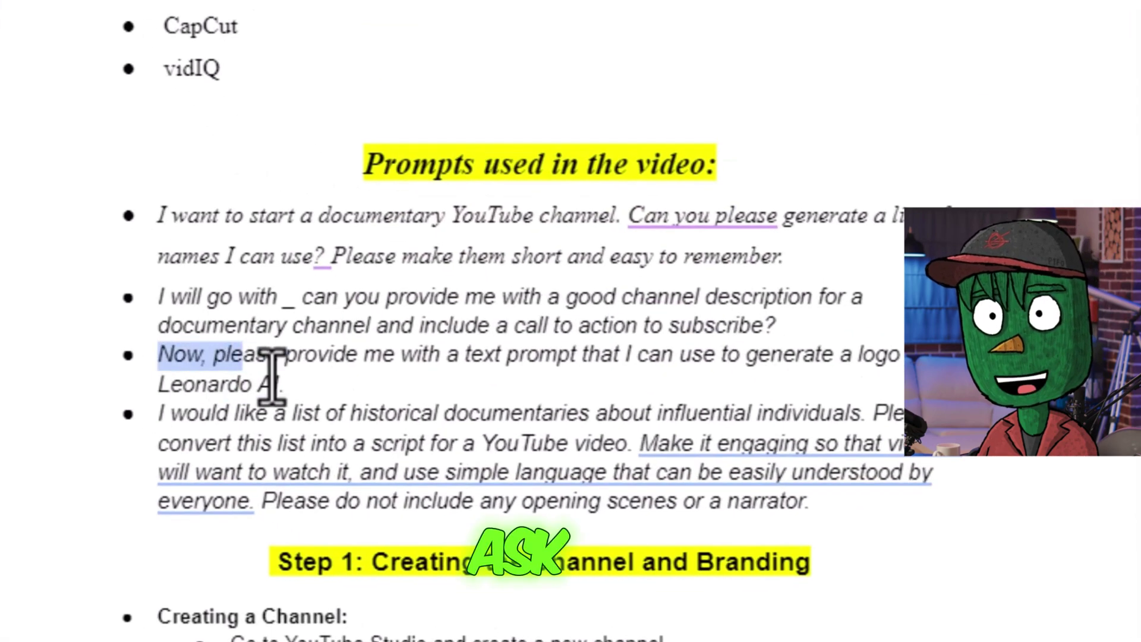
# - Ask ChatGPT for a Leonardo AI logo prompt and select the generated FactPulse logo prompt
pyautogui.rightClick(331, 356)
pyautogui.click(407, 122)
pyautogui.write('Now, please provide me with a text prompt that I can use to generate a logo in Leonardo AI.')
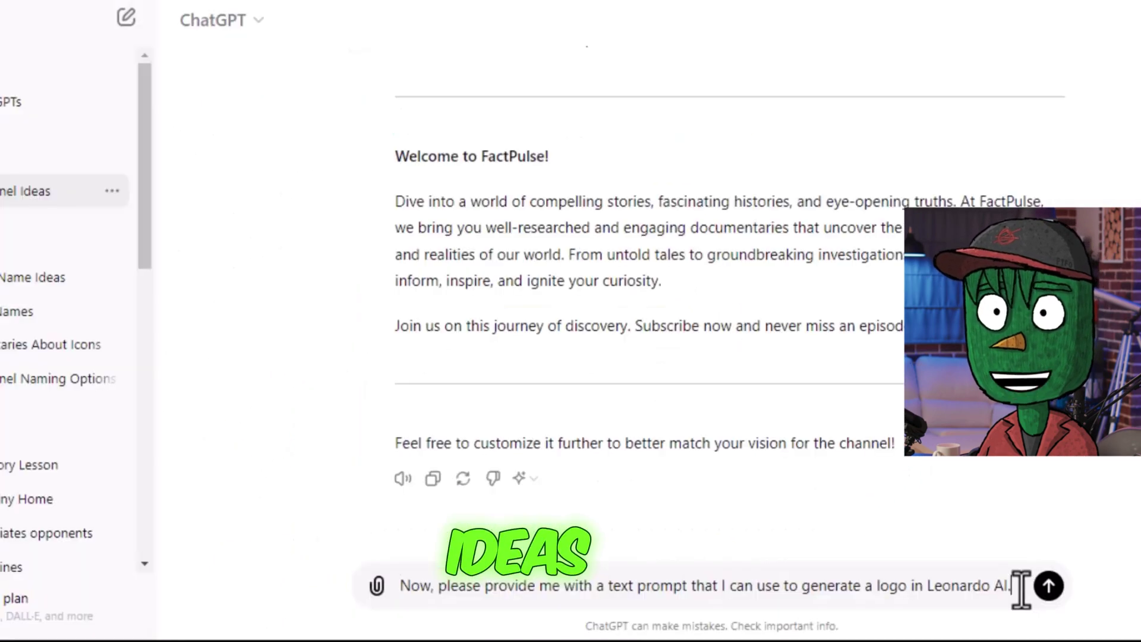
pyautogui.press('Return')
pyautogui.moveTo(252, 126); pyautogui.dragTo(440, 247)
pyautogui.hotkey('ctrl', 'c')
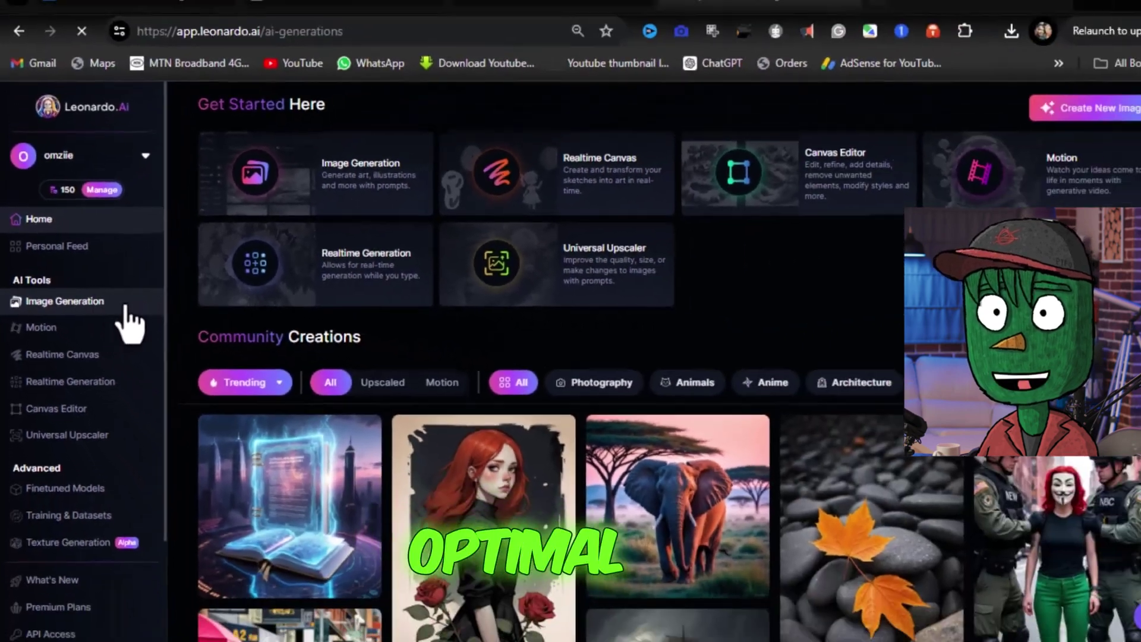
# - Set Image Generation to 1:1 with Leonardo Diffusion XL and paste the logo prompt
pyautogui.click(153, 317)
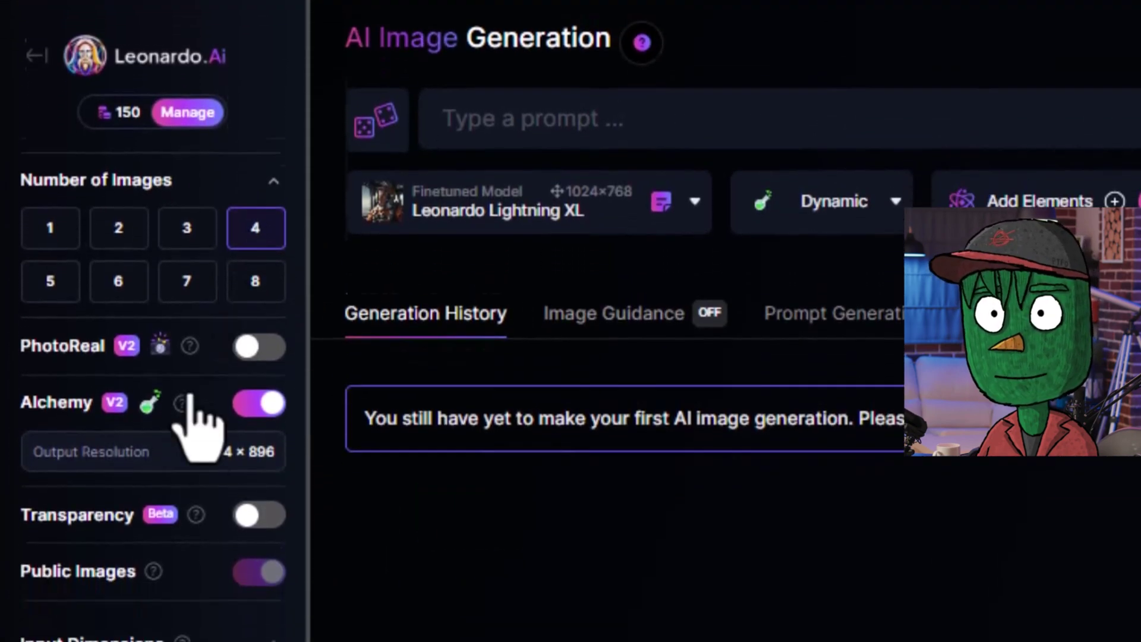
pyautogui.scroll(-5, 208, 280)
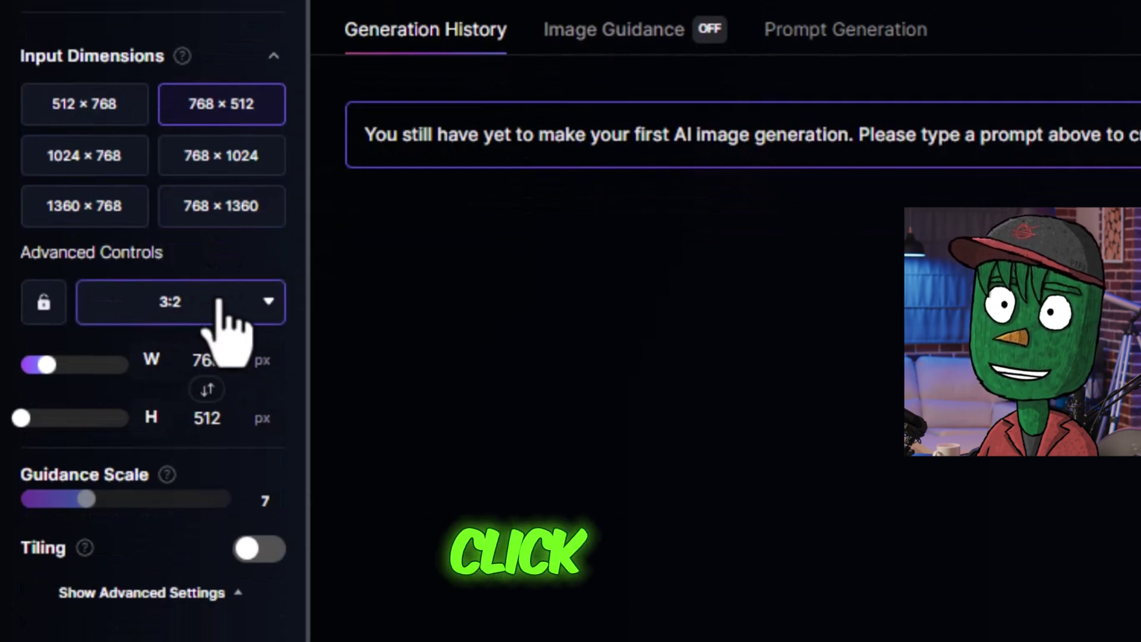
pyautogui.click(218, 303)
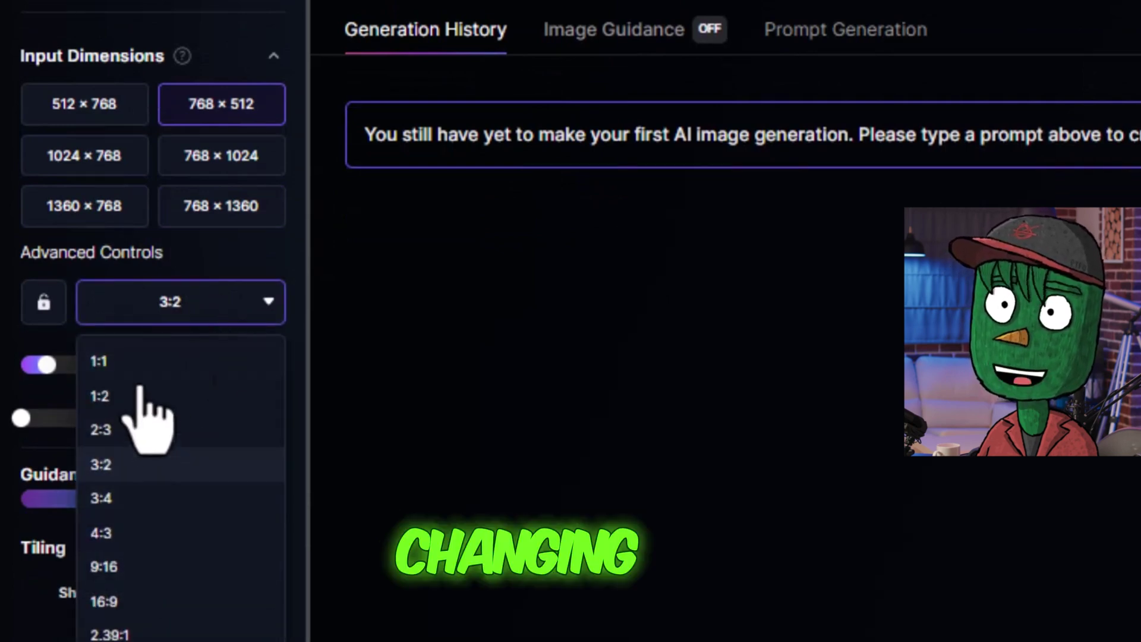
pyautogui.click(140, 362)
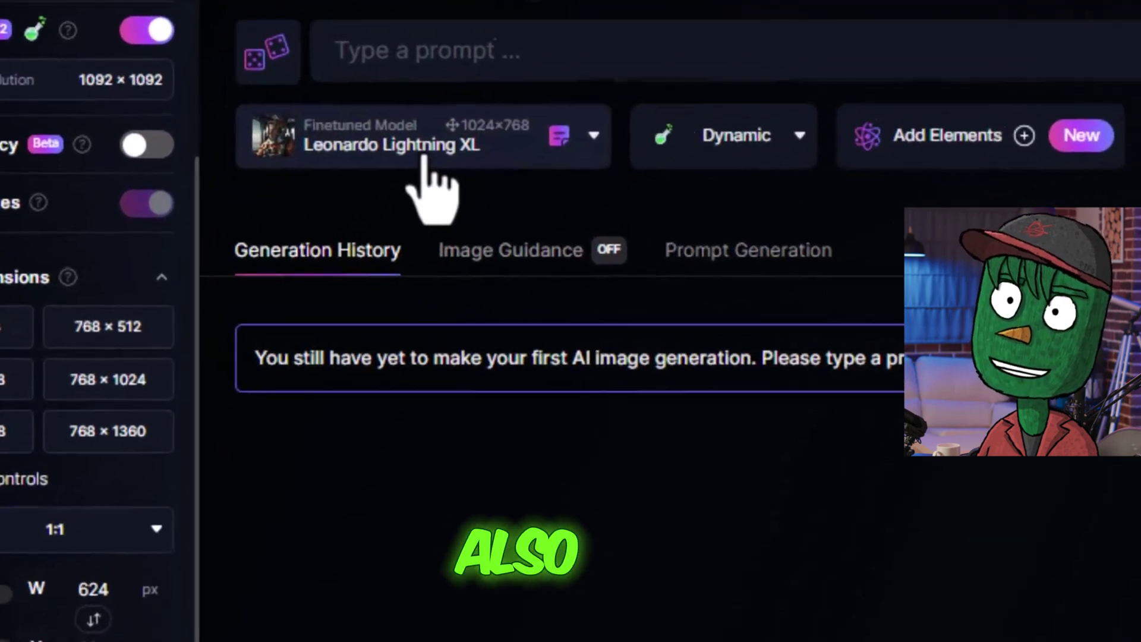
pyautogui.click(305, 233)
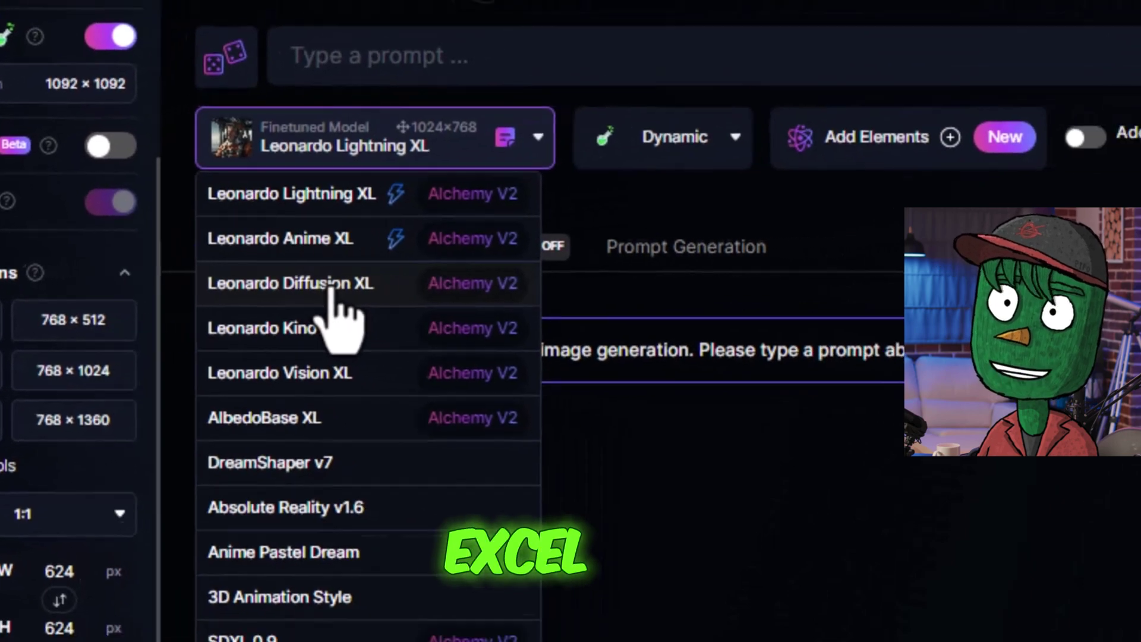
pyautogui.click(399, 294)
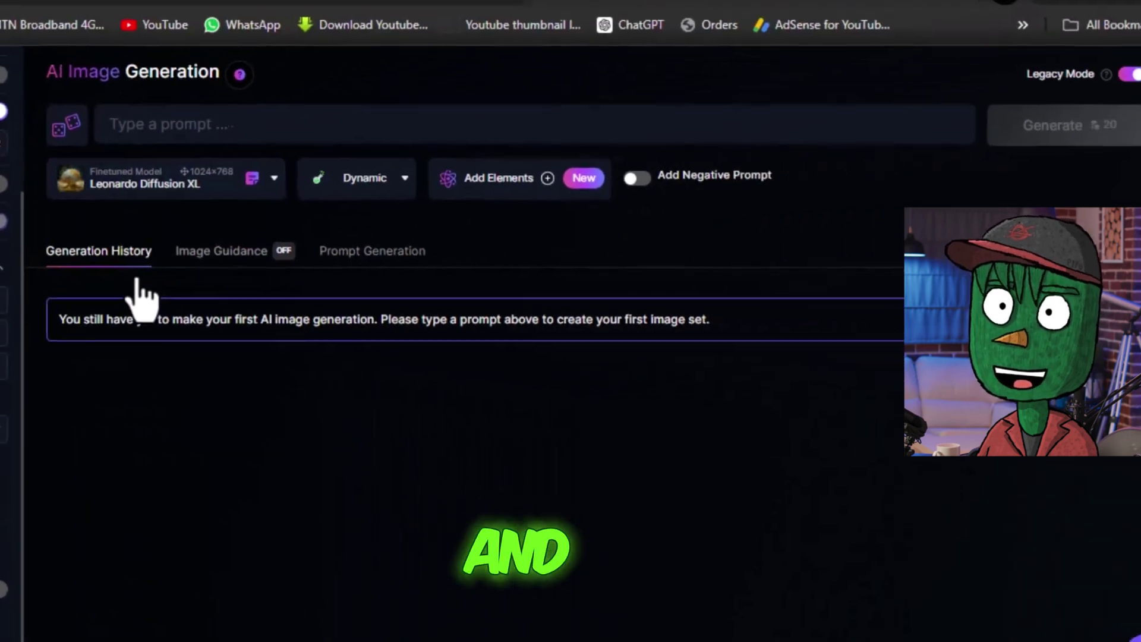
pyautogui.click(459, 48)
pyautogui.hotkey('ctrl', 'v')
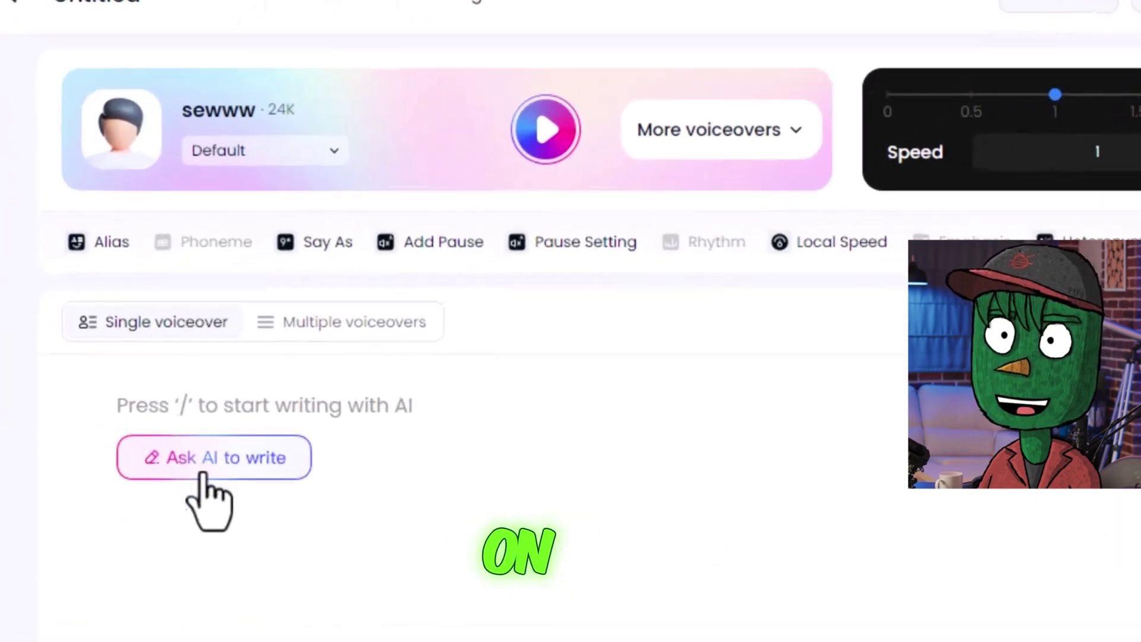
# - Generate a Video script about historical documentaries on influential individuals and paste it into Google Docs
pyautogui.click(224, 438)
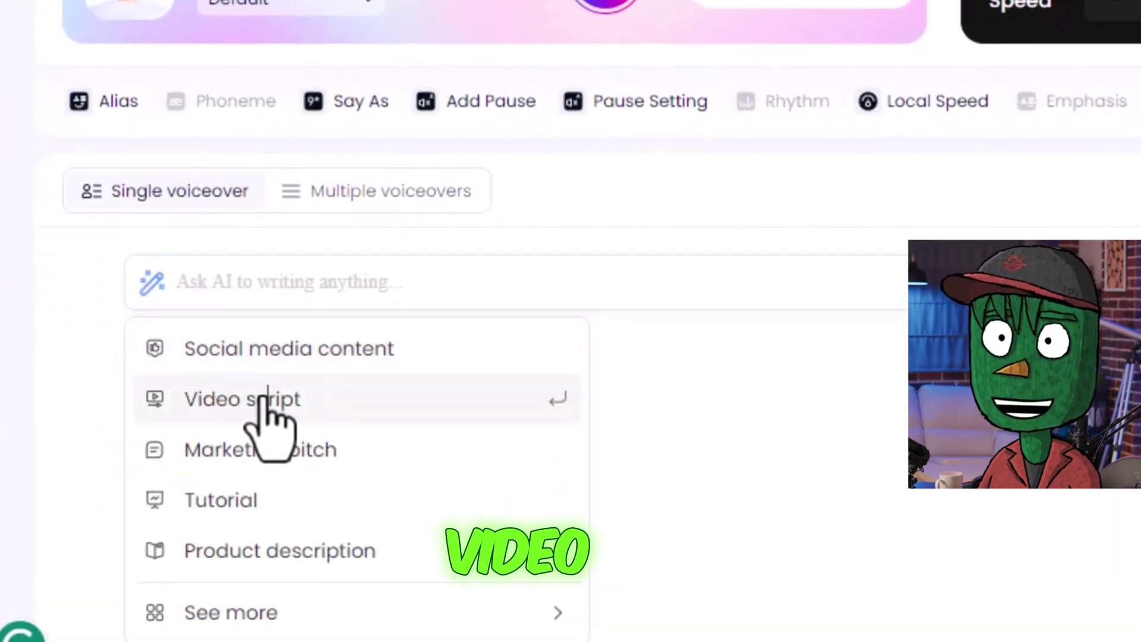
pyautogui.click(265, 399)
pyautogui.write('I would like a list of historical documentaries about influential individuals. Please convert this list into a script for a YouTube video. Make it engaging so that viewers will want to watch it, and use simple language that can be easily understood by everyone. Please do not include any opening scenes or a narrator.')
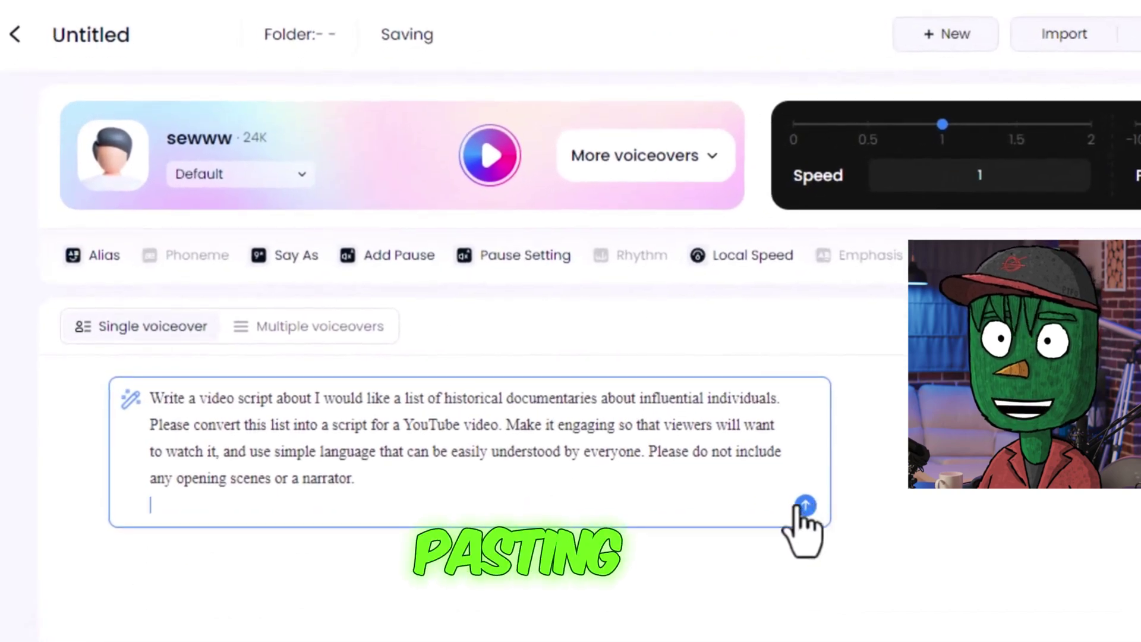
pyautogui.click(755, 499)
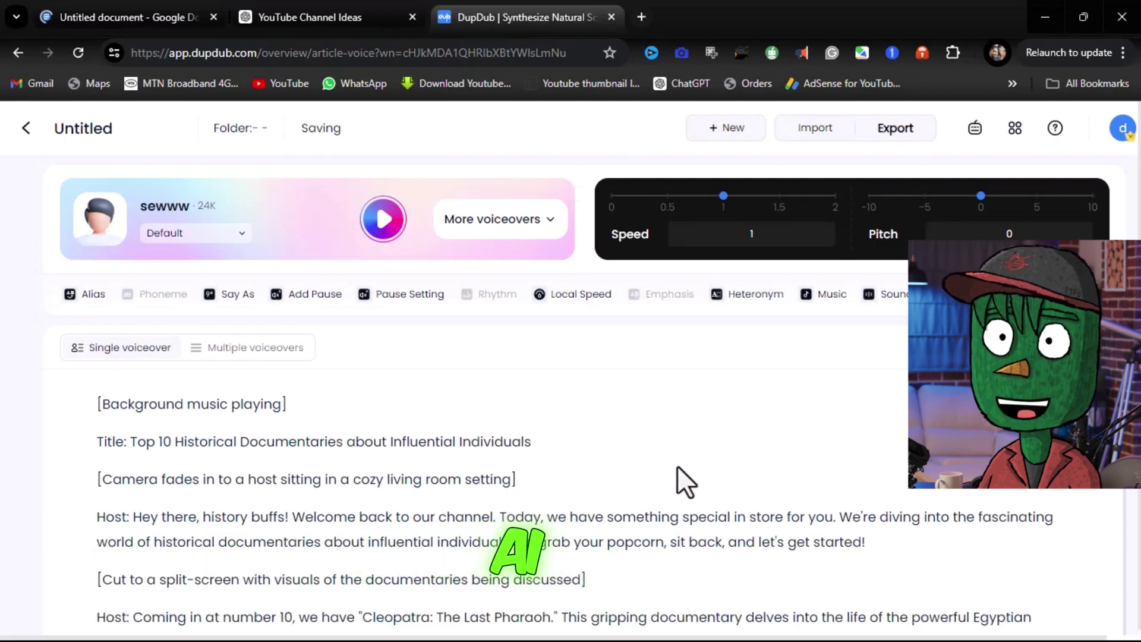
pyautogui.scroll(-5, 677, 466)
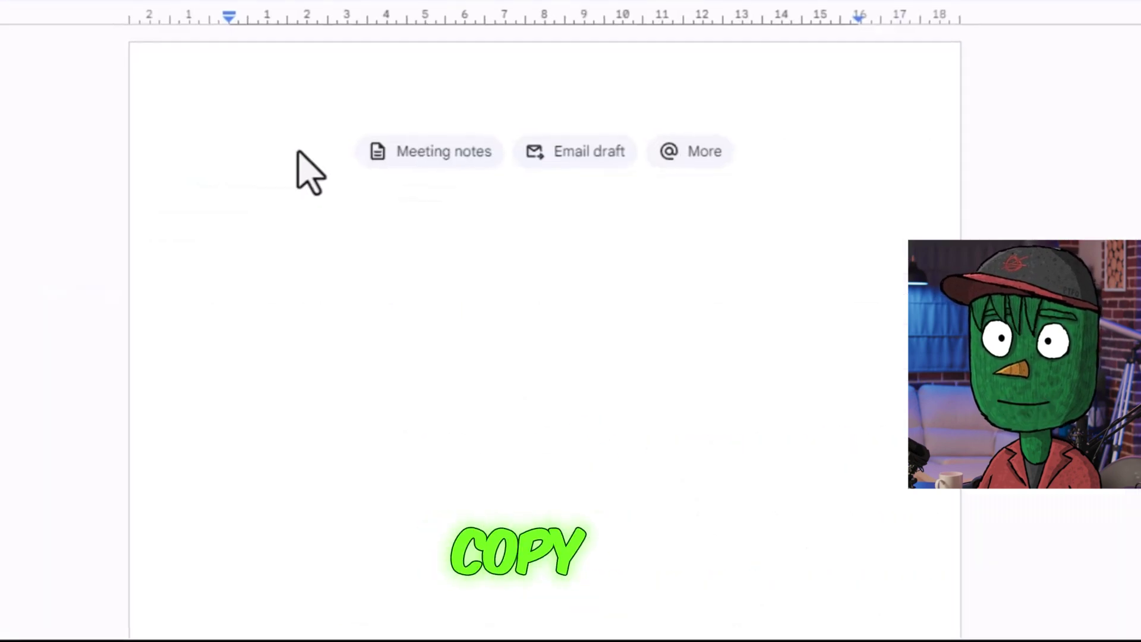
pyautogui.hotkey('ctrl', 'v')
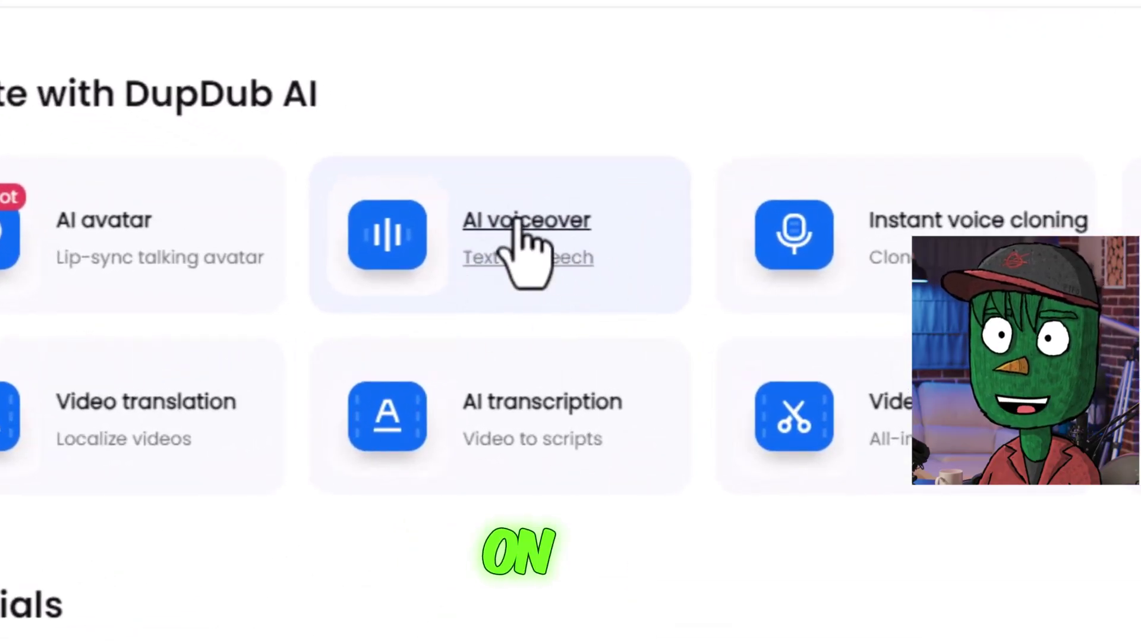
# - In AI voiceover, choose Adam as the narrator voice
pyautogui.click(521, 226)
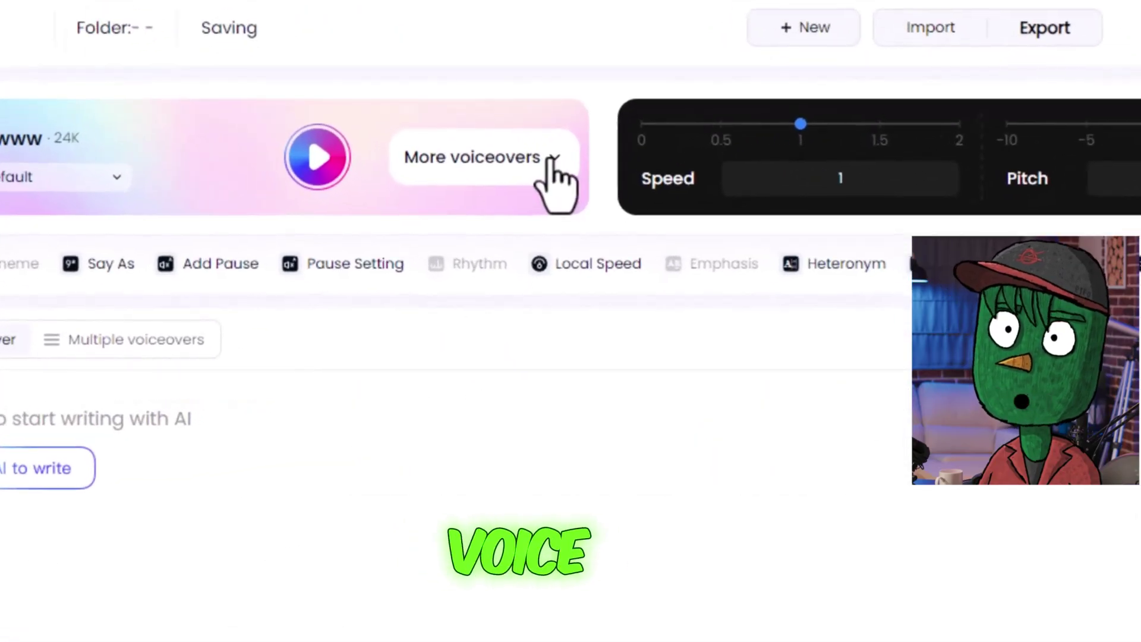
pyautogui.click(569, 153)
pyautogui.click(627, 132)
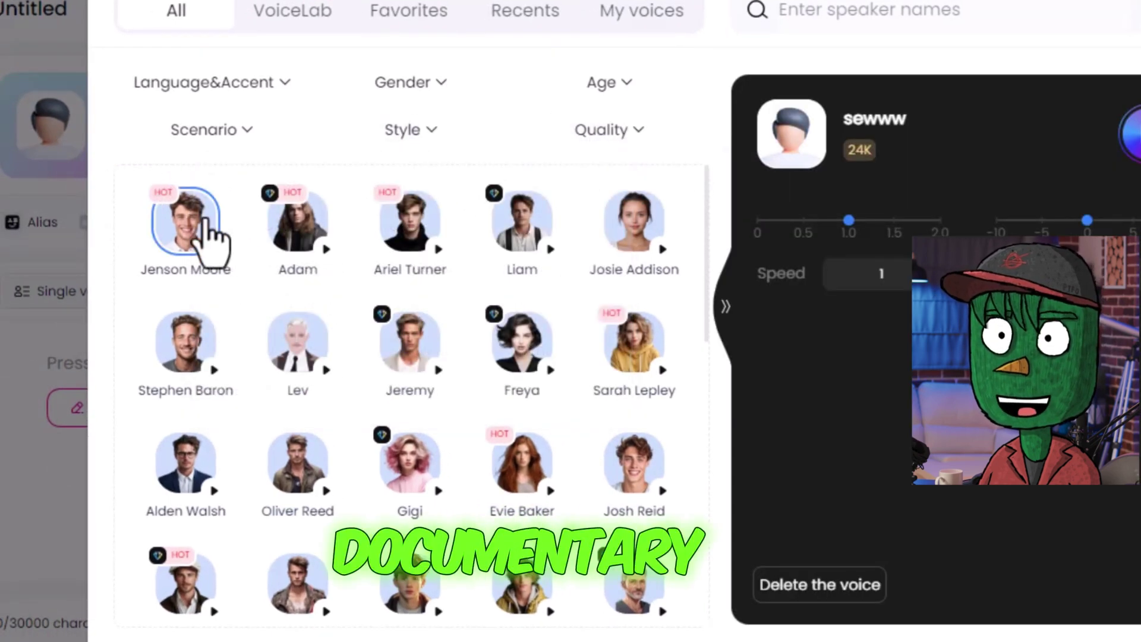
pyautogui.click(297, 232)
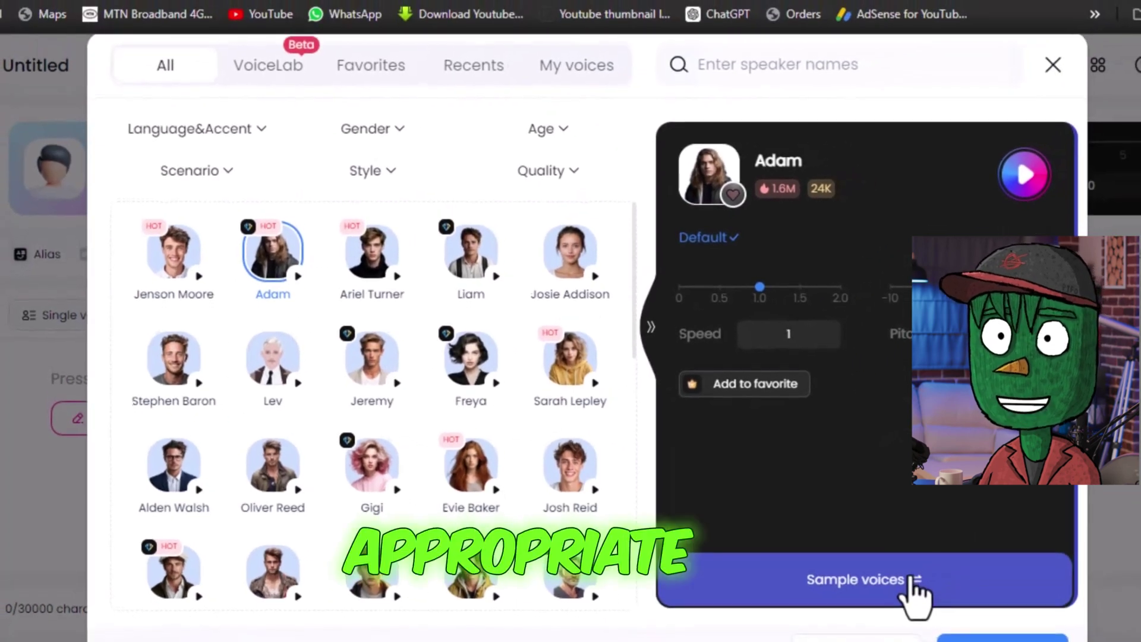
pyautogui.scroll(-1, 950, 603)
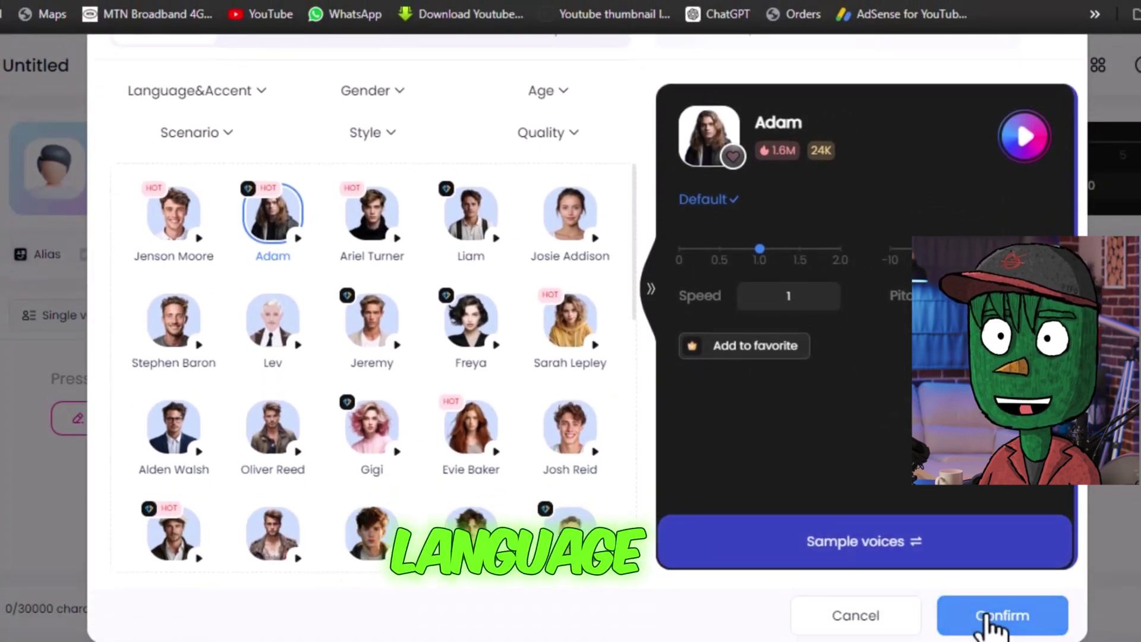
pyautogui.click(994, 619)
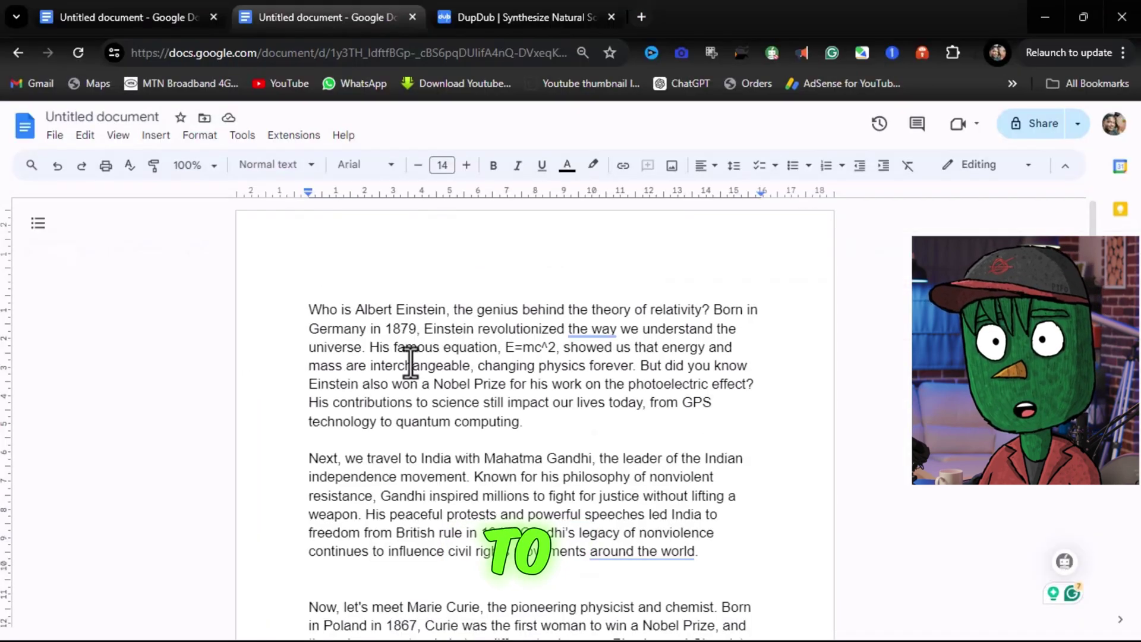
# - Paste the Einstein paragraph into the voiceover editor and export it as MP3
pyautogui.tripleClick(410, 364)
pyautogui.hotkey('ctrl', 'c')
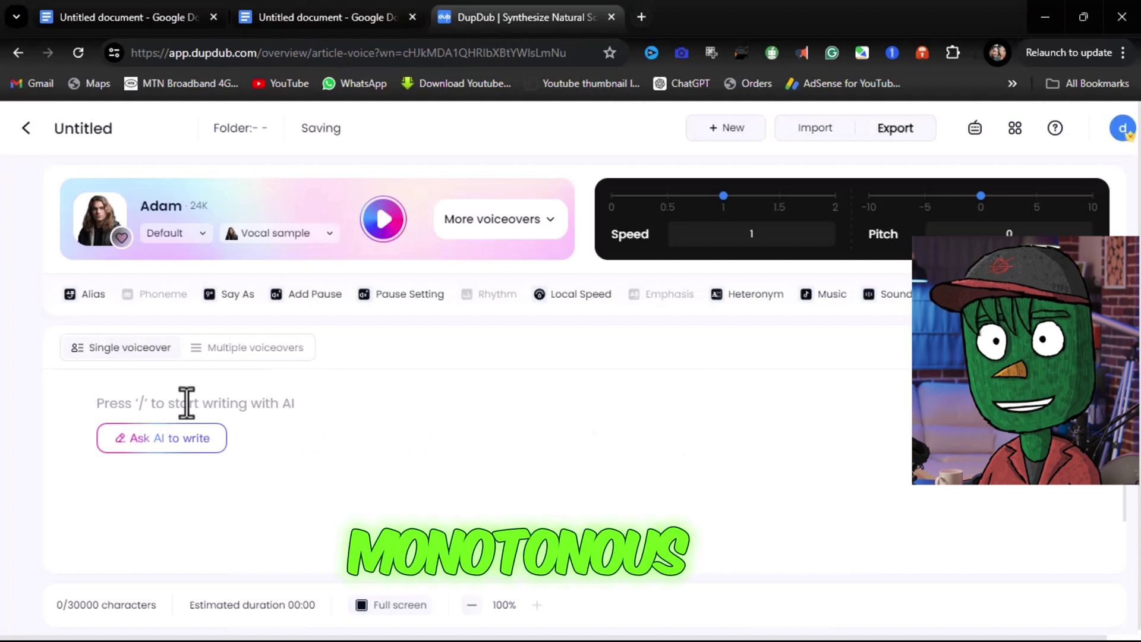
pyautogui.click(186, 400)
pyautogui.hotkey('ctrl', 'v')
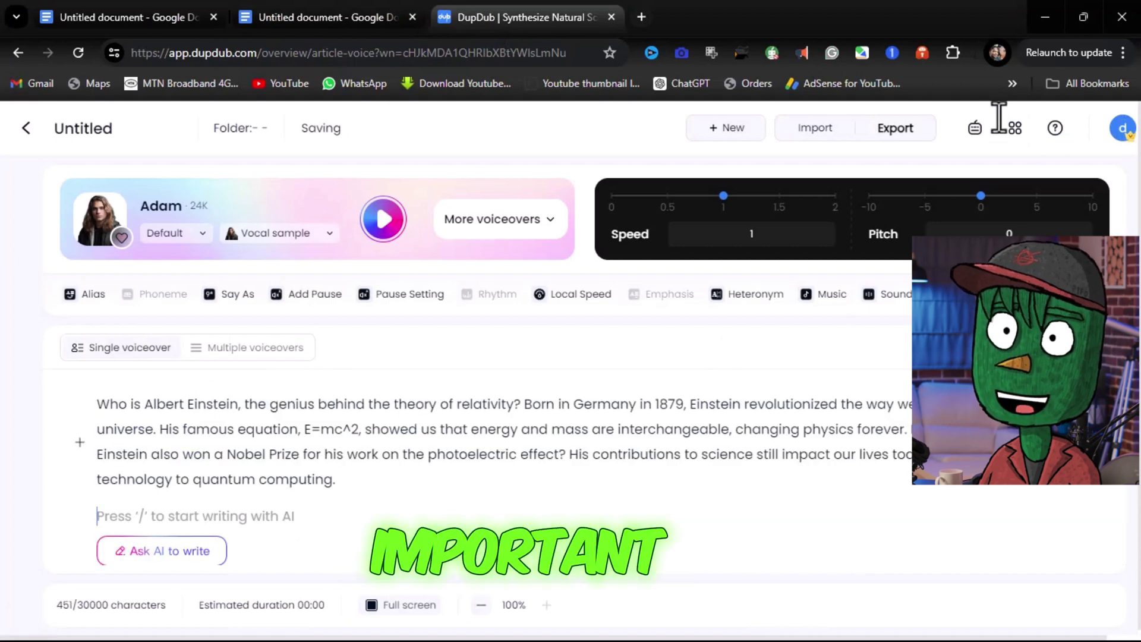
pyautogui.click(893, 130)
pyautogui.click(963, 183)
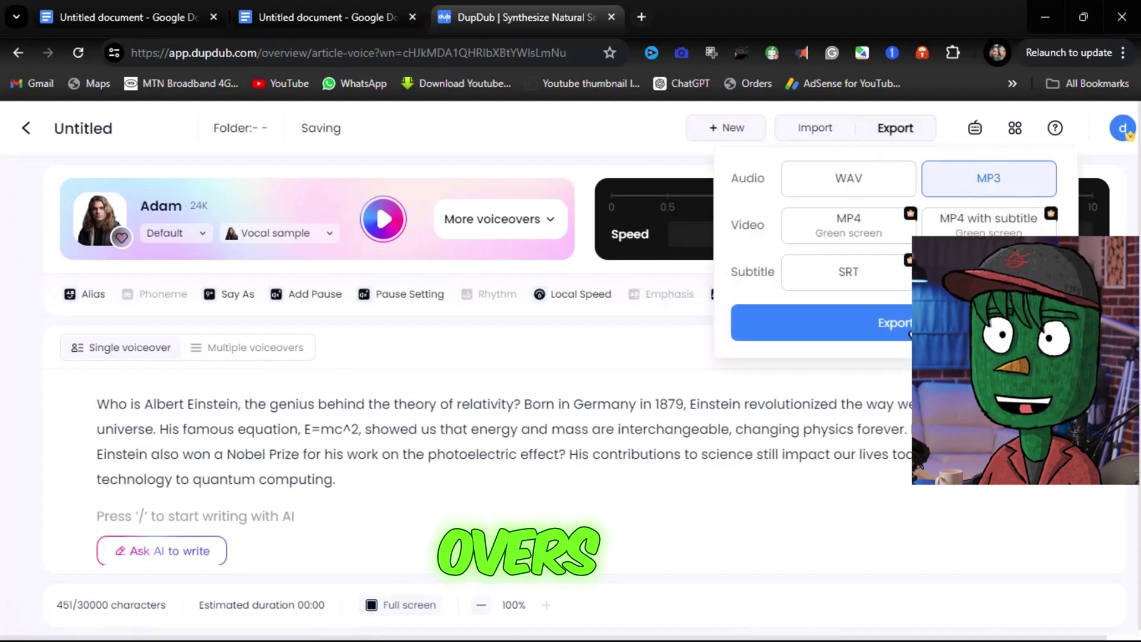
pyautogui.click(898, 323)
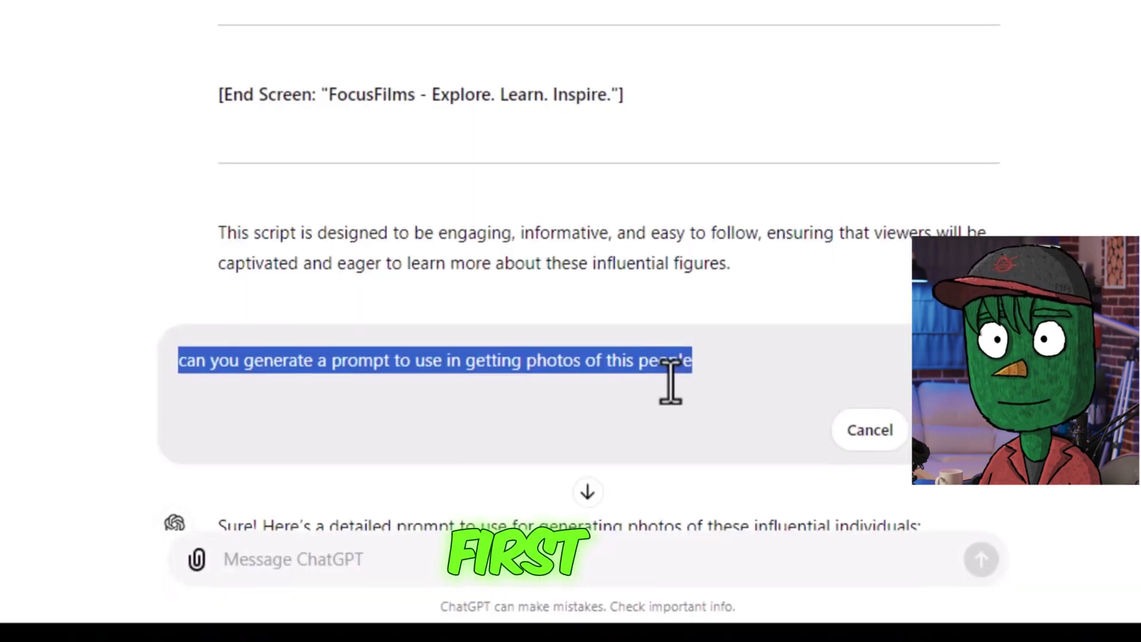
# - Scroll ChatGPT's reply to the portrait descriptions for Albert Einstein and Mahatma Gandhi
pyautogui.click(723, 402)
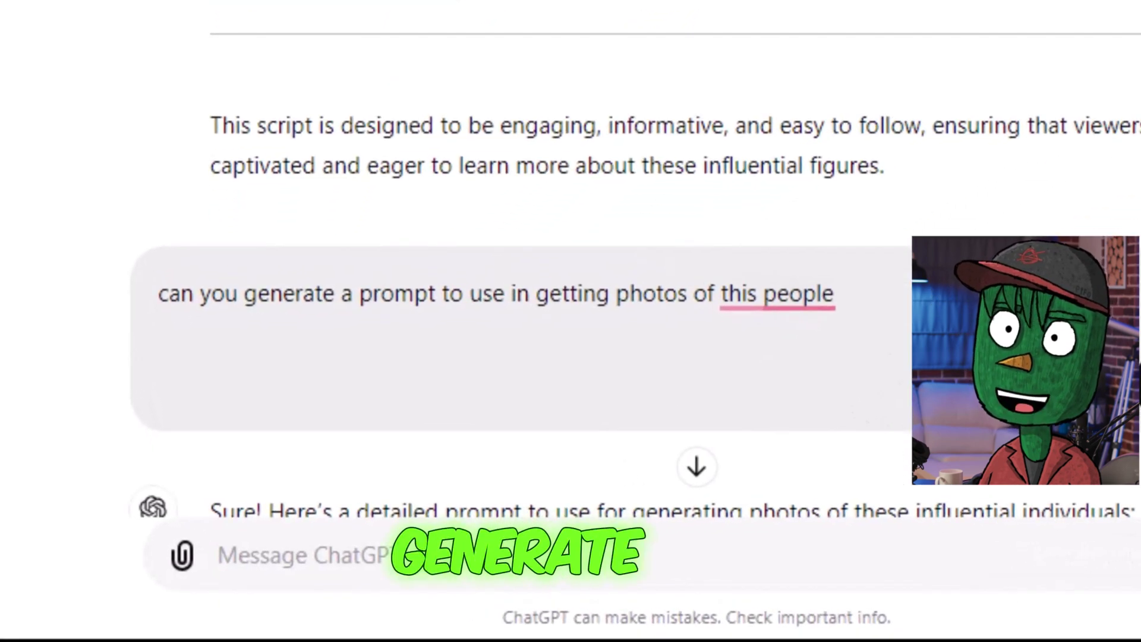
pyautogui.scroll(-10, 326, 272)
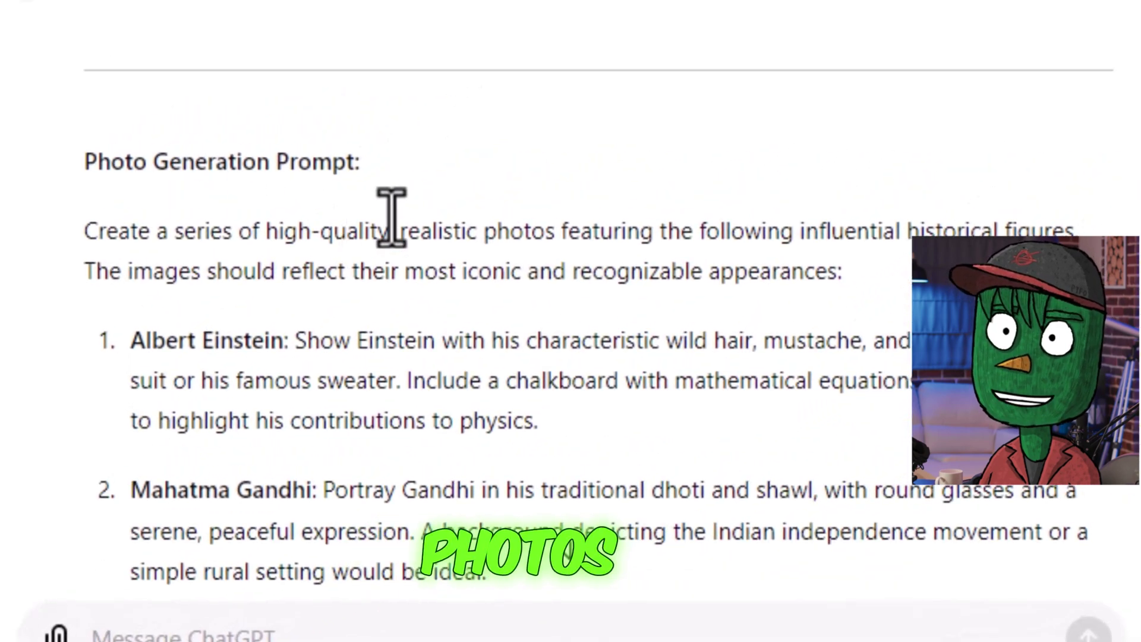
pyautogui.scroll(-4, 404, 235)
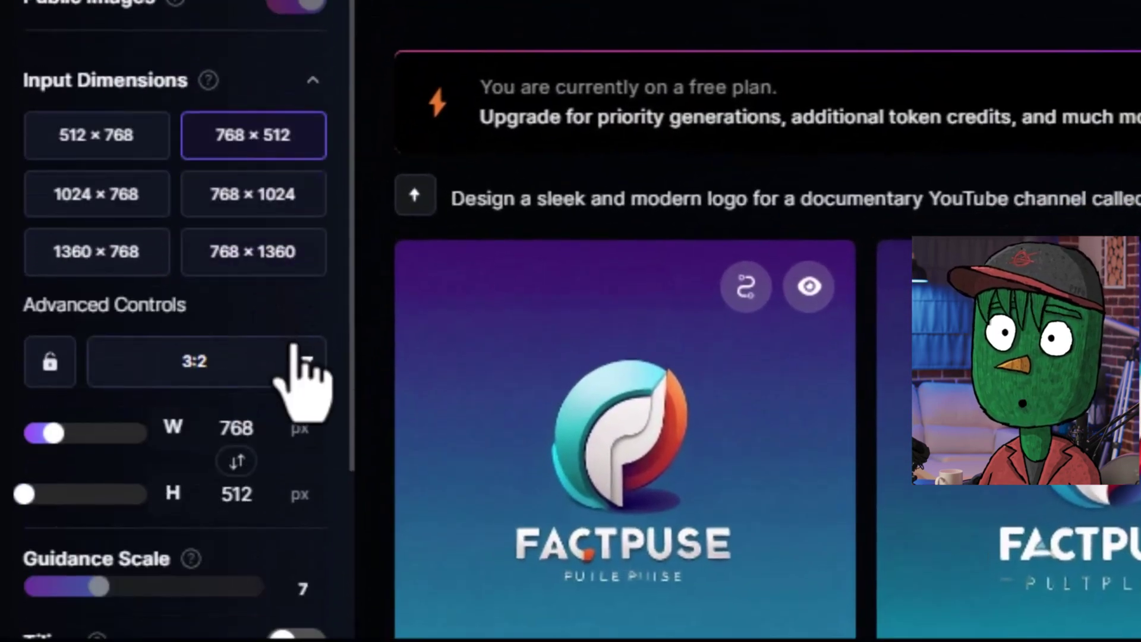
# - Change Leonardo AI's aspect ratio from 3:2 to 16:9 for 912 × 512 output
pyautogui.click(293, 348)
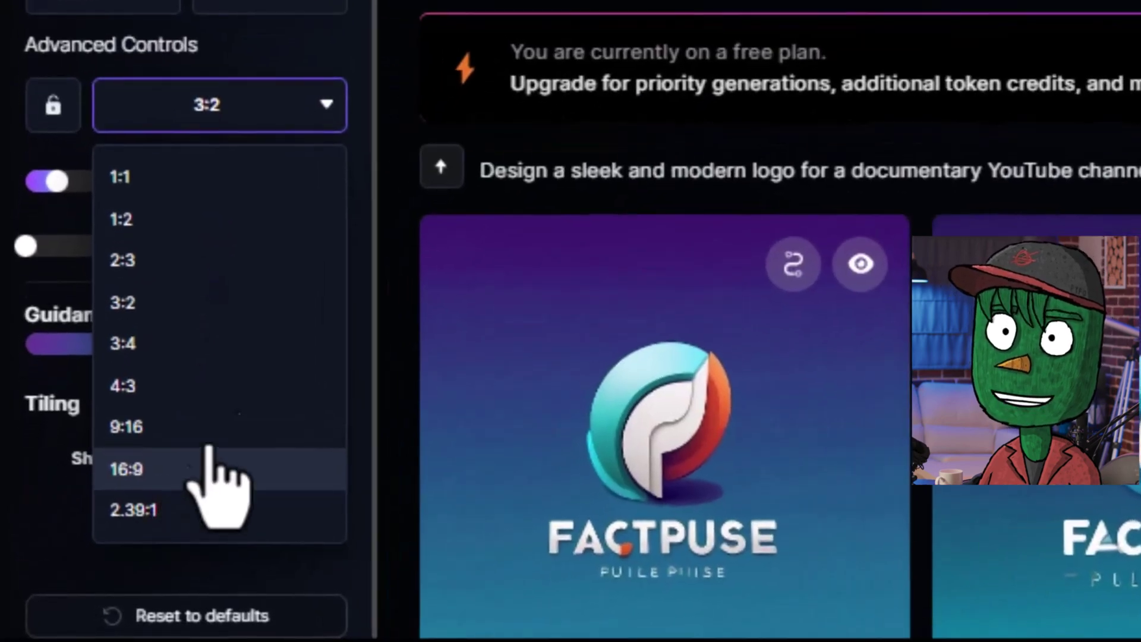
pyautogui.click(214, 464)
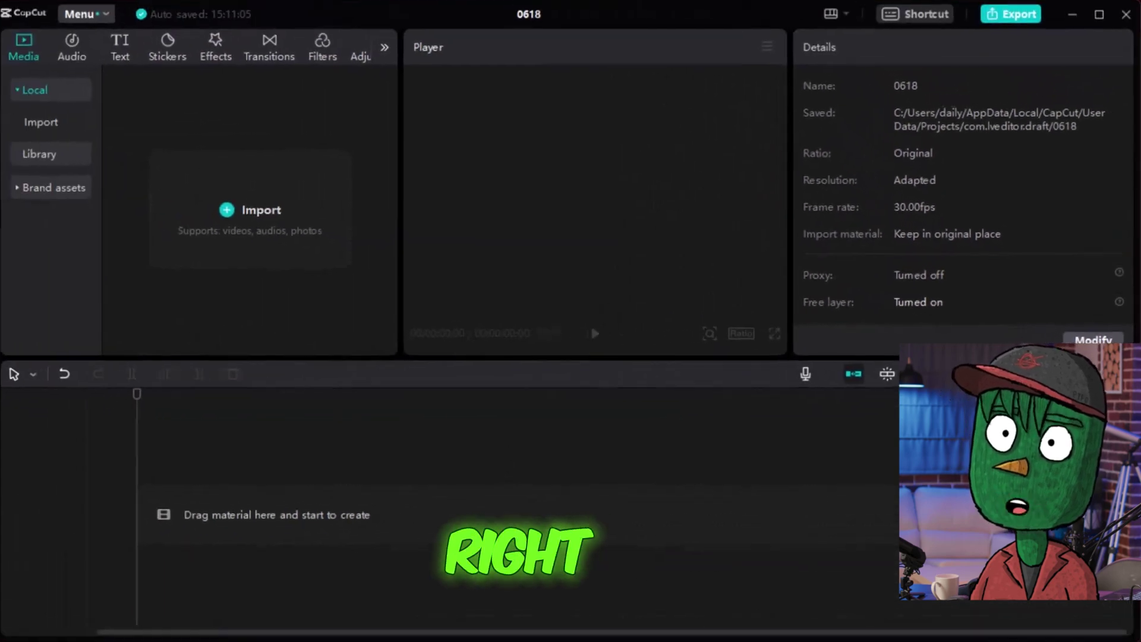
# - Set the CapCut project ratio to 16:9 and save the settings
pyautogui.click(1070, 334)
pyautogui.click(603, 303)
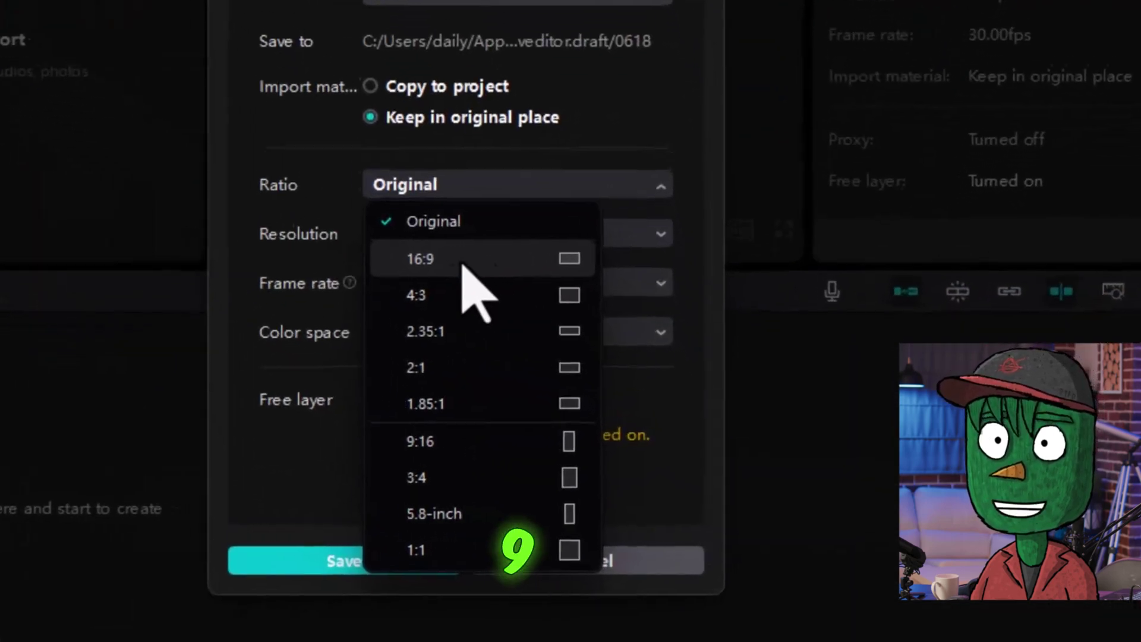
pyautogui.click(546, 318)
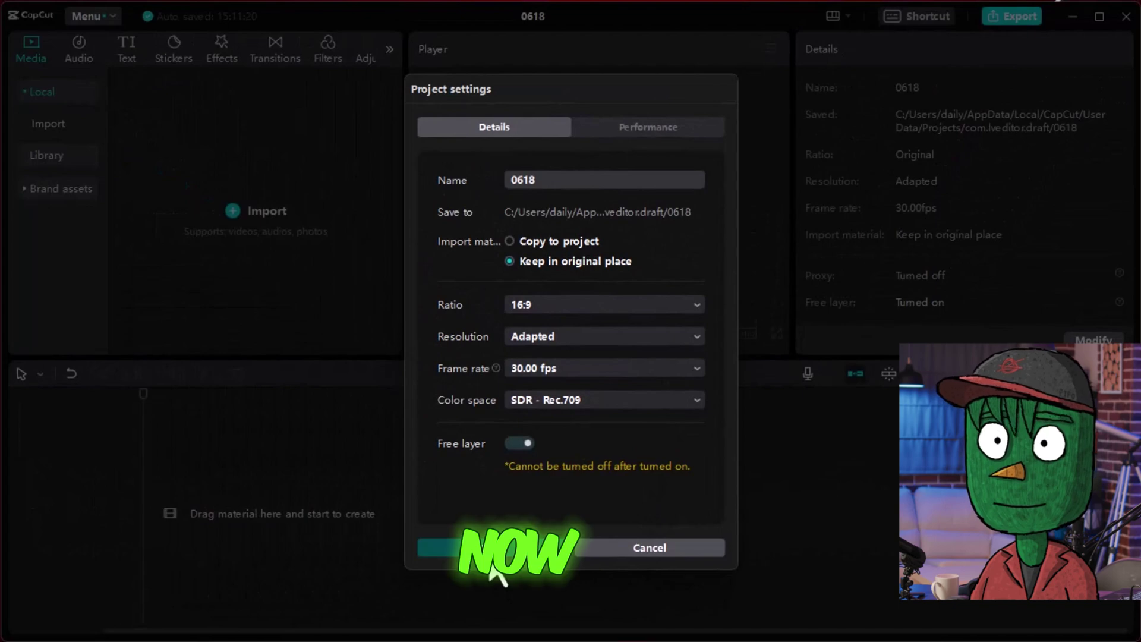
pyautogui.click(497, 569)
# - Import the Einstein portrait and the voiceover MP3 files into the media library
pyautogui.click(228, 214)
pyautogui.scroll(-5, 231, 252)
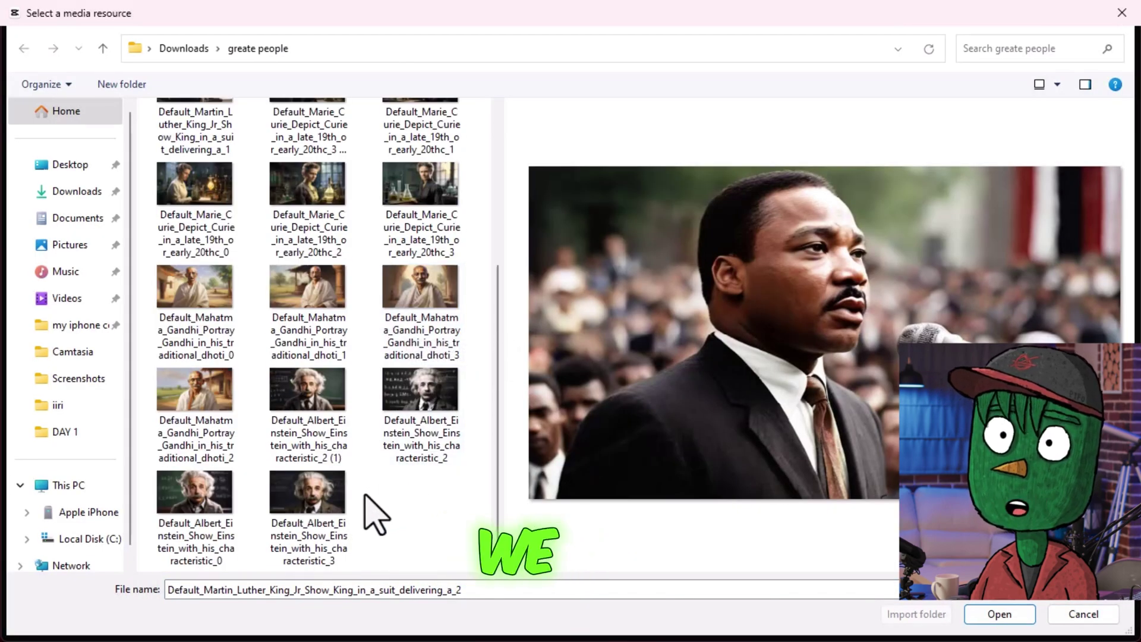
pyautogui.keyDown('shift'); pyautogui.click(314, 522); pyautogui.keyUp('shift')
pyautogui.press('Return')
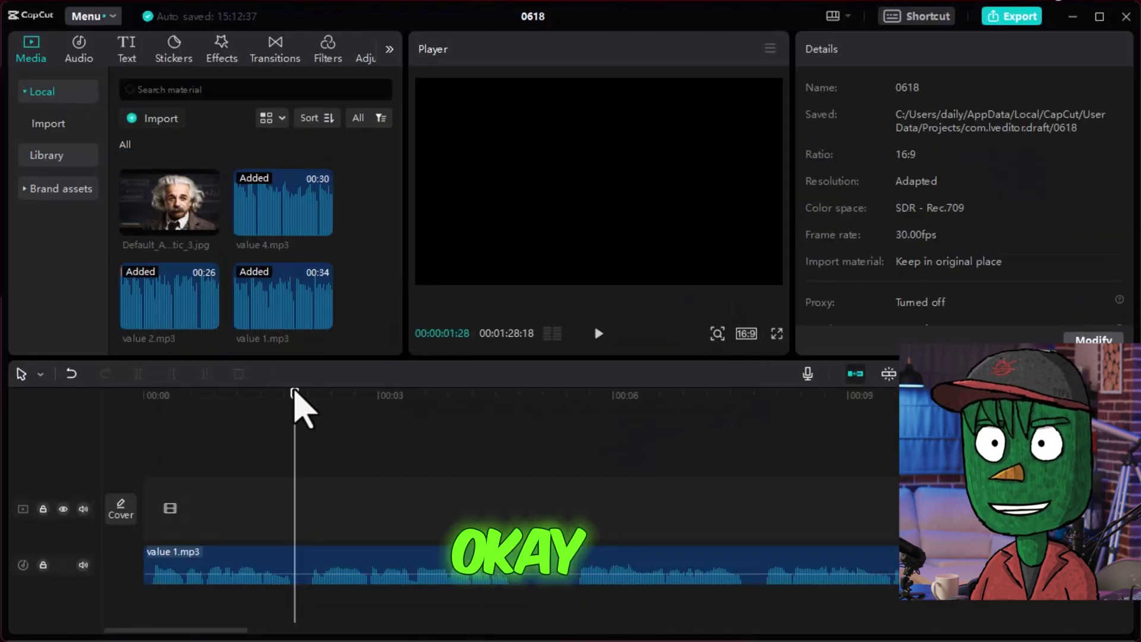
# - Delete the first unwanted pause in value 1.mp3 and slide the next clip left to close the gap
pyautogui.scroll(5, 767, 451)
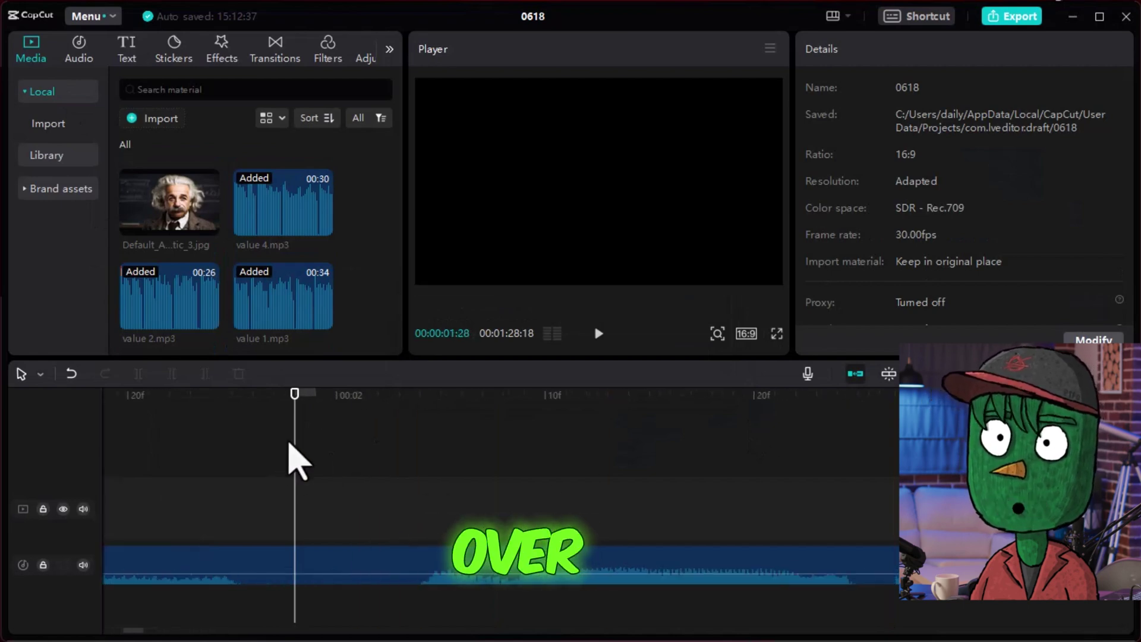
pyautogui.click(257, 573)
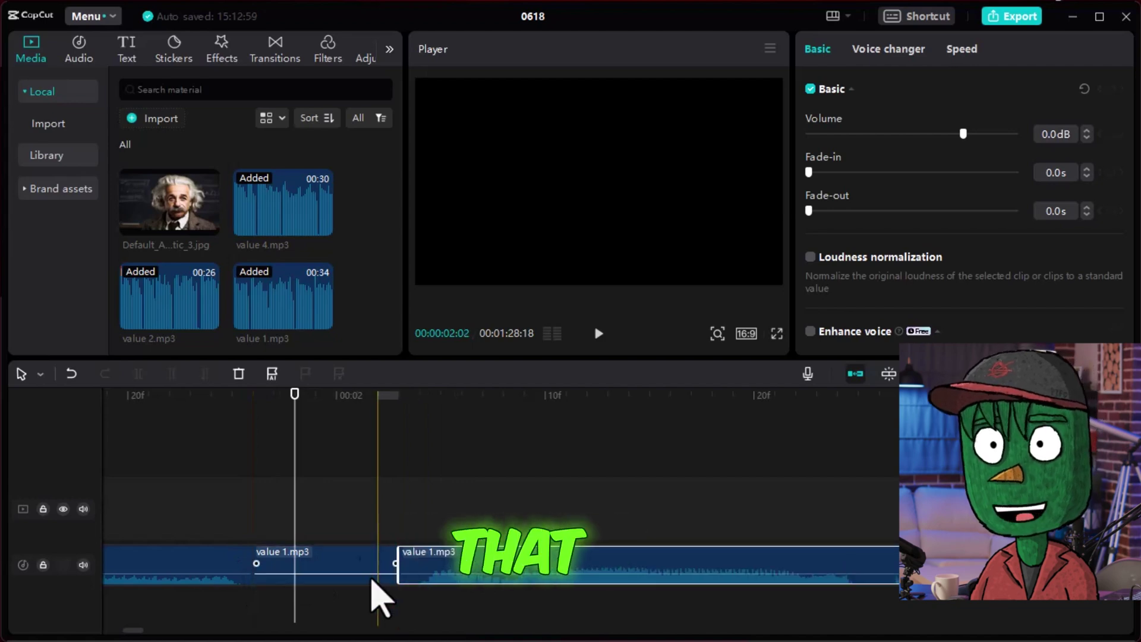
pyautogui.press('Delete')
pyautogui.click(485, 579)
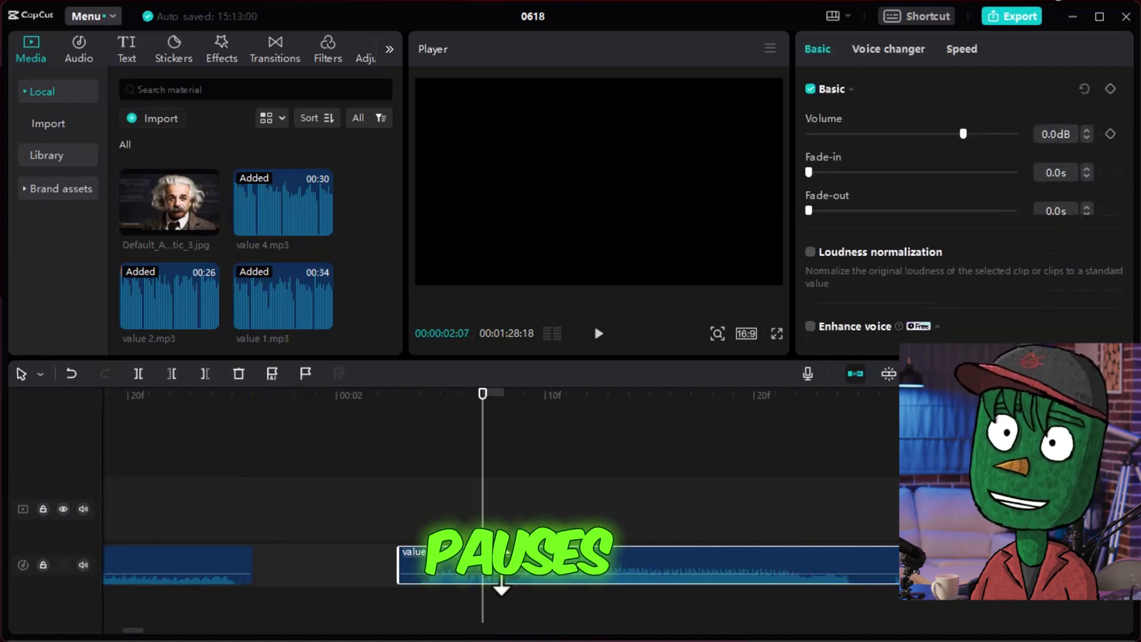
pyautogui.moveTo(545, 565); pyautogui.dragTo(410, 565)
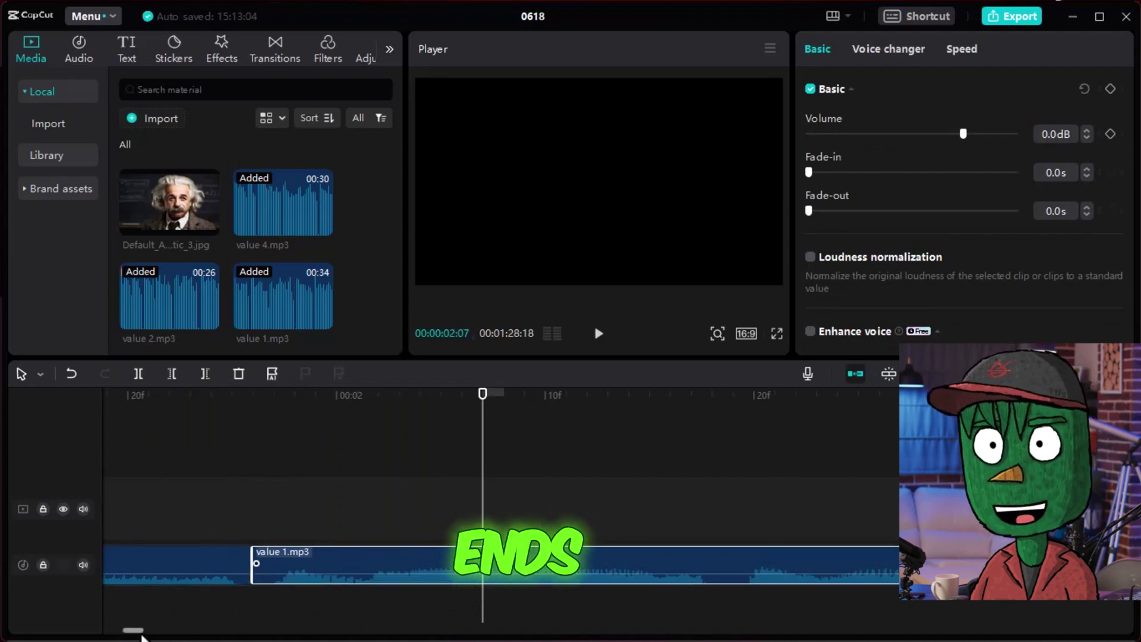
# - Remove the remaining unwanted narration pieces, closing each gap, and park the playhead at 00:00:10:02
pyautogui.moveTo(140, 634); pyautogui.dragTo(148, 636)
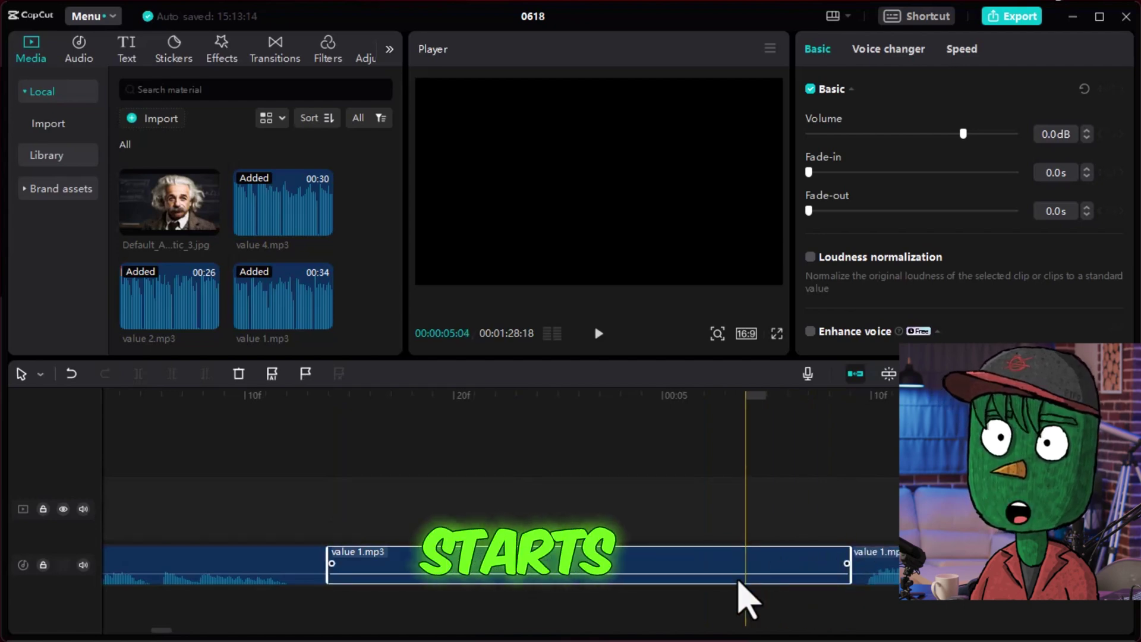
pyautogui.press('Delete')
pyautogui.click(882, 565)
pyautogui.moveTo(890, 565); pyautogui.dragTo(483, 620)
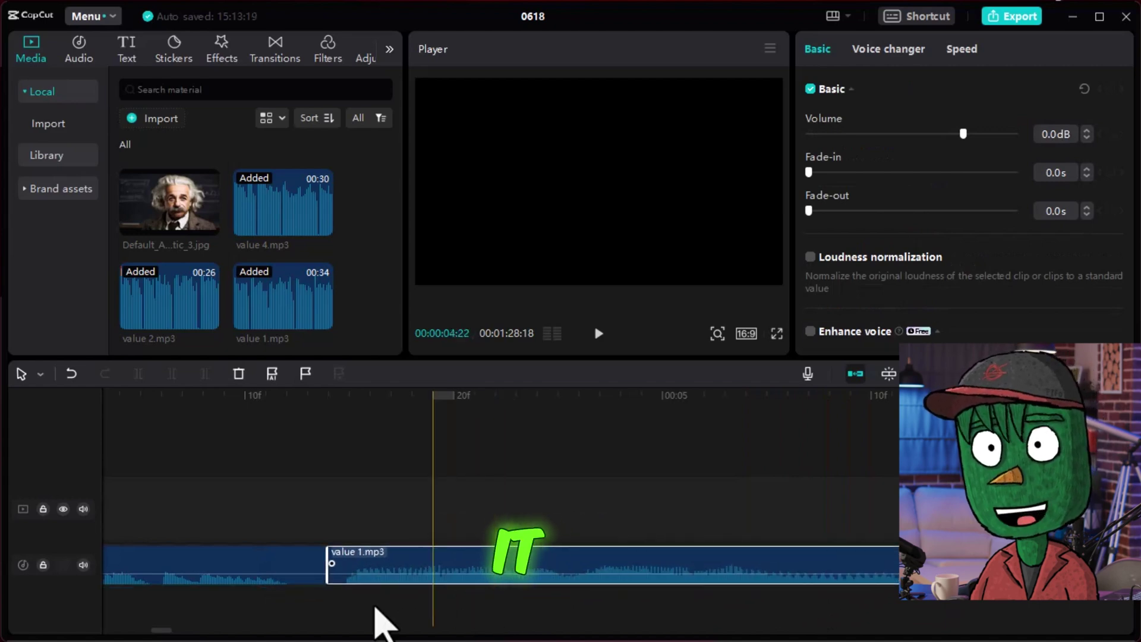
pyautogui.moveTo(169, 636); pyautogui.dragTo(183, 637)
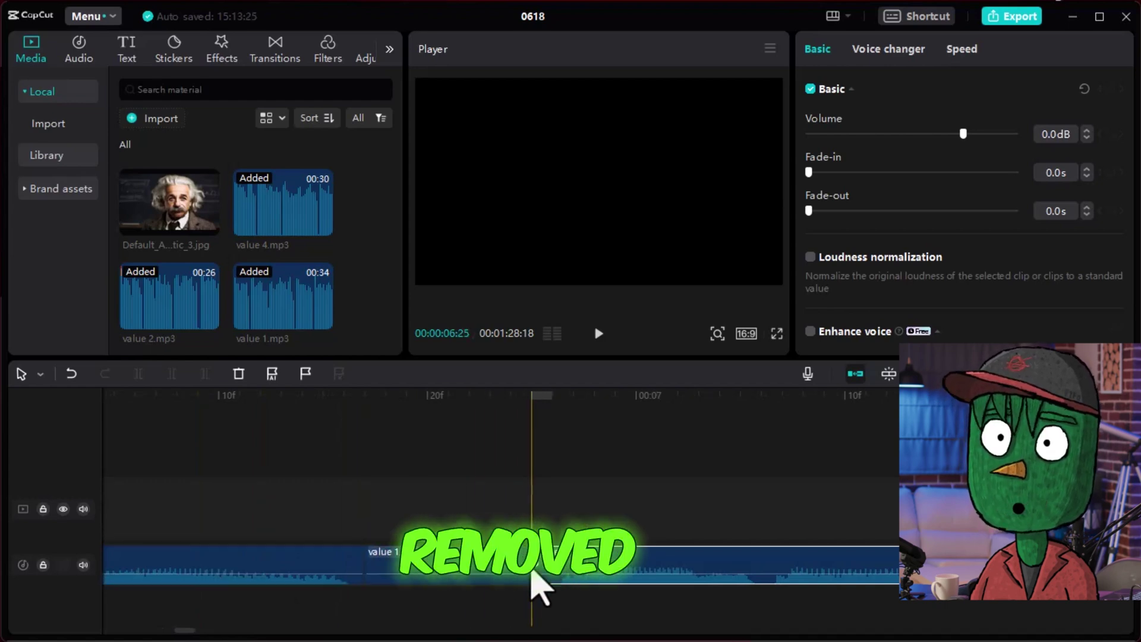
pyautogui.click(624, 598)
pyautogui.moveTo(689, 579); pyautogui.dragTo(280, 606)
pyautogui.click(327, 521)
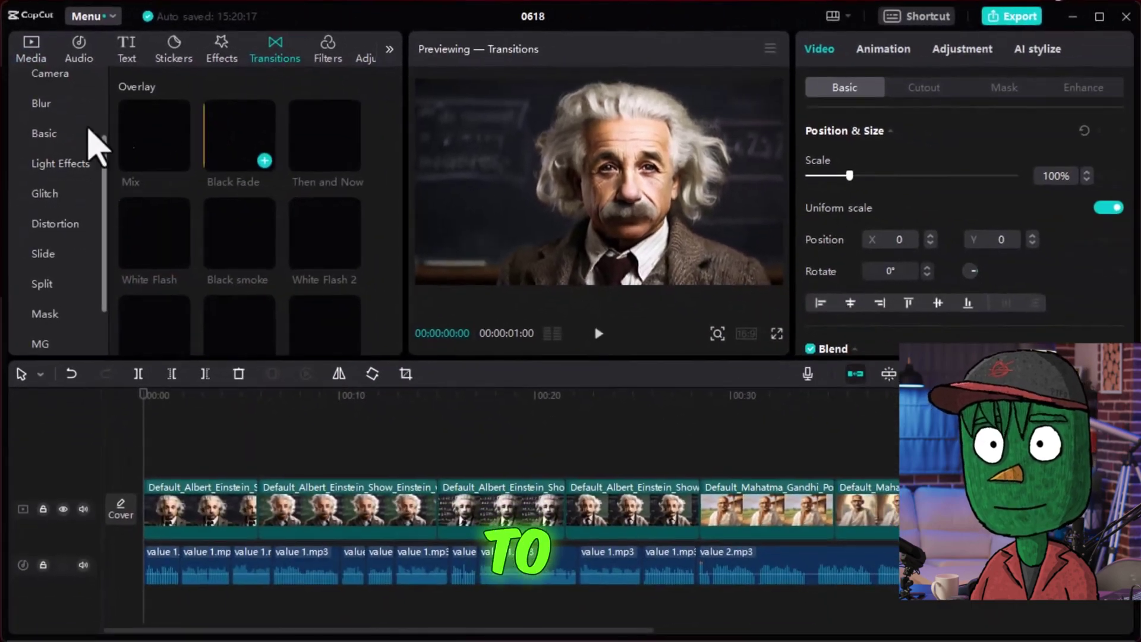
# - Add a 0.3s Mix transition between the first two clips and apply it to all clips
pyautogui.scroll(3, 89, 142)
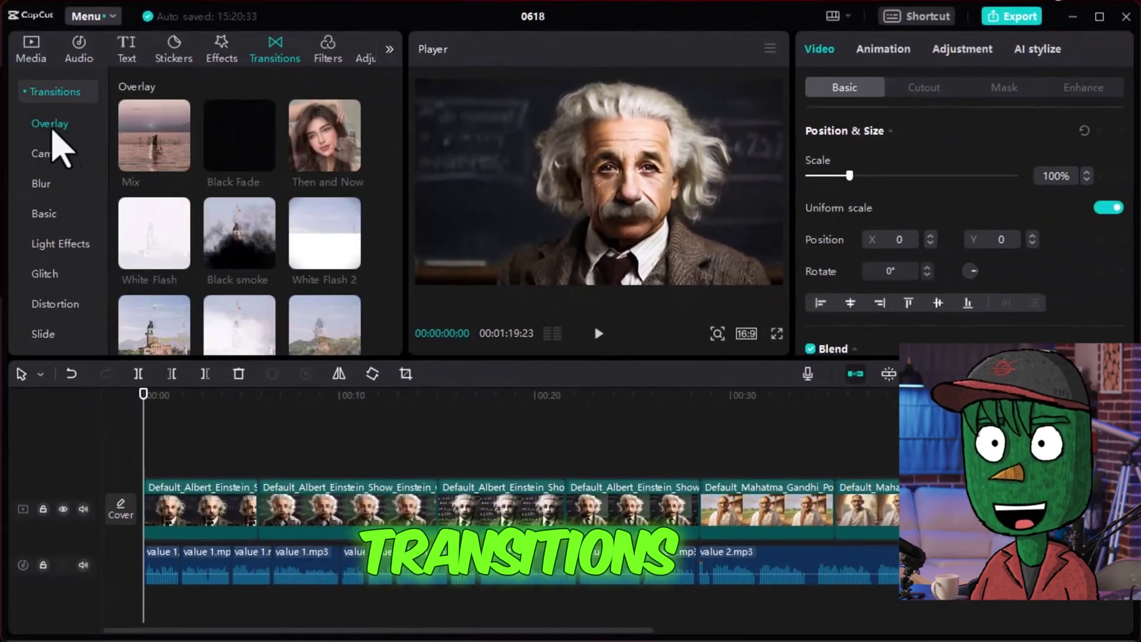
pyautogui.click(158, 151)
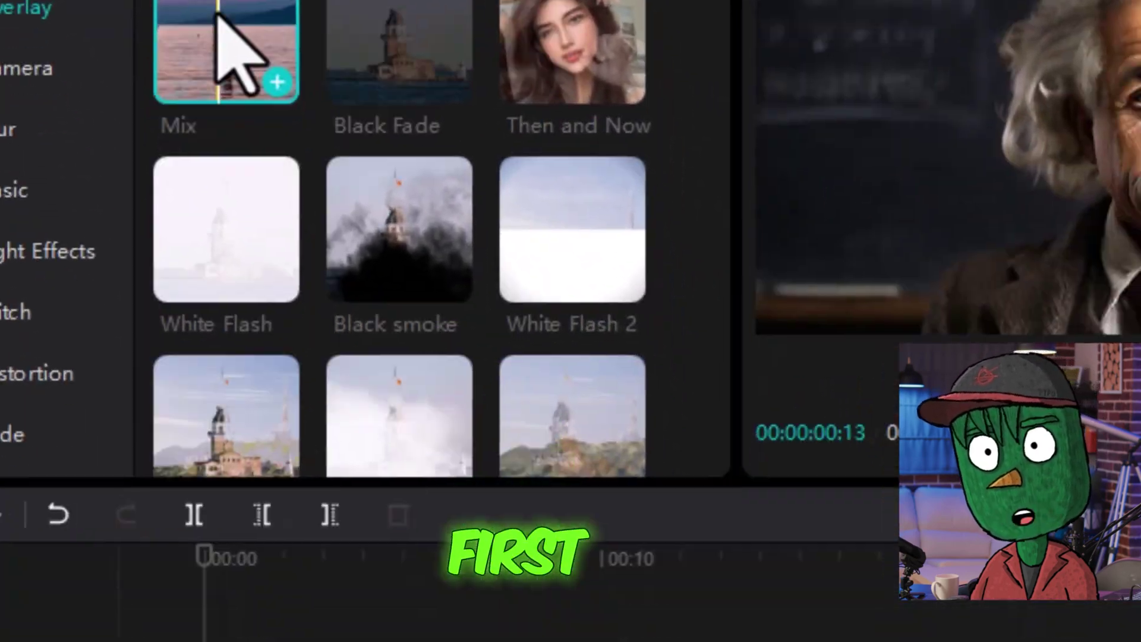
pyautogui.moveTo(234, 51); pyautogui.dragTo(458, 641)
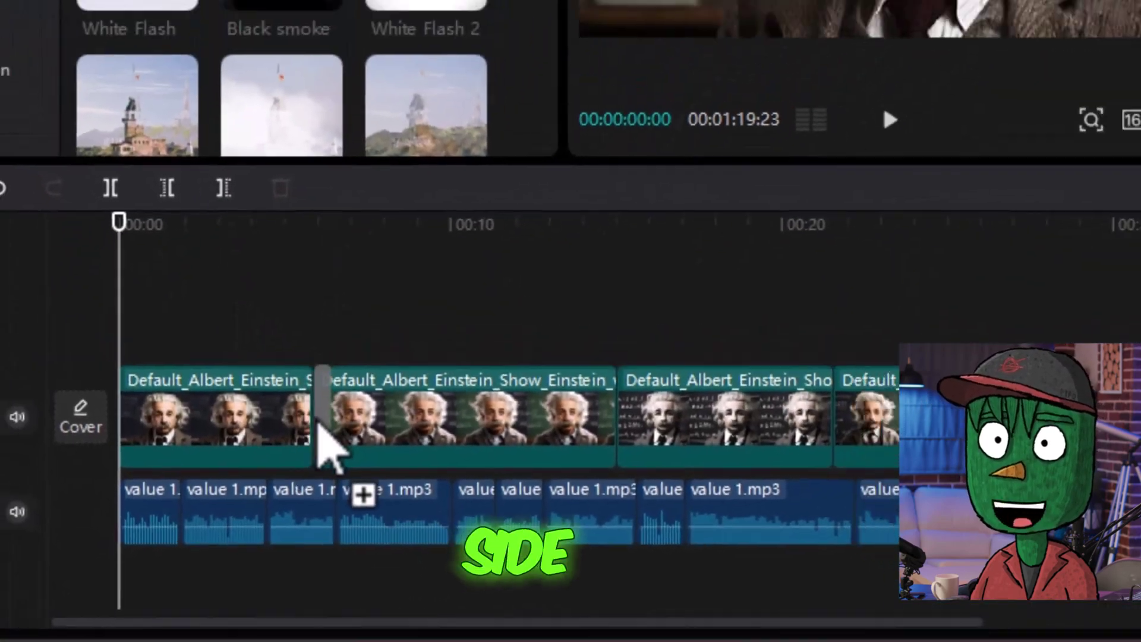
pyautogui.moveTo(319, 425); pyautogui.dragTo(324, 428)
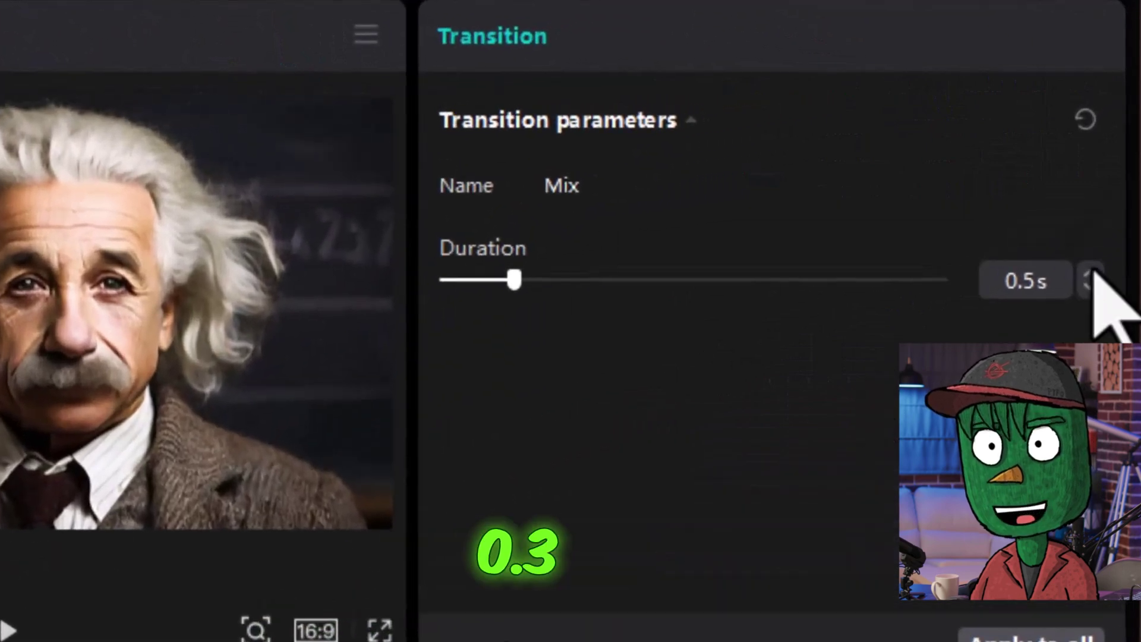
pyautogui.click(1140, 0)
pyautogui.click(1140, 0)
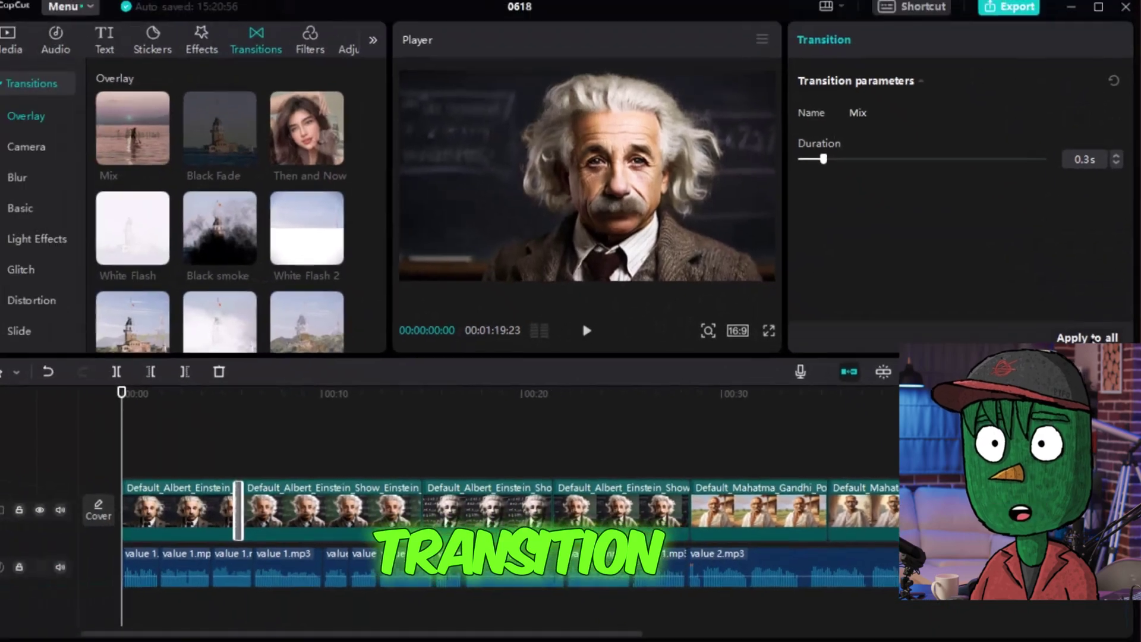
pyautogui.click(1077, 337)
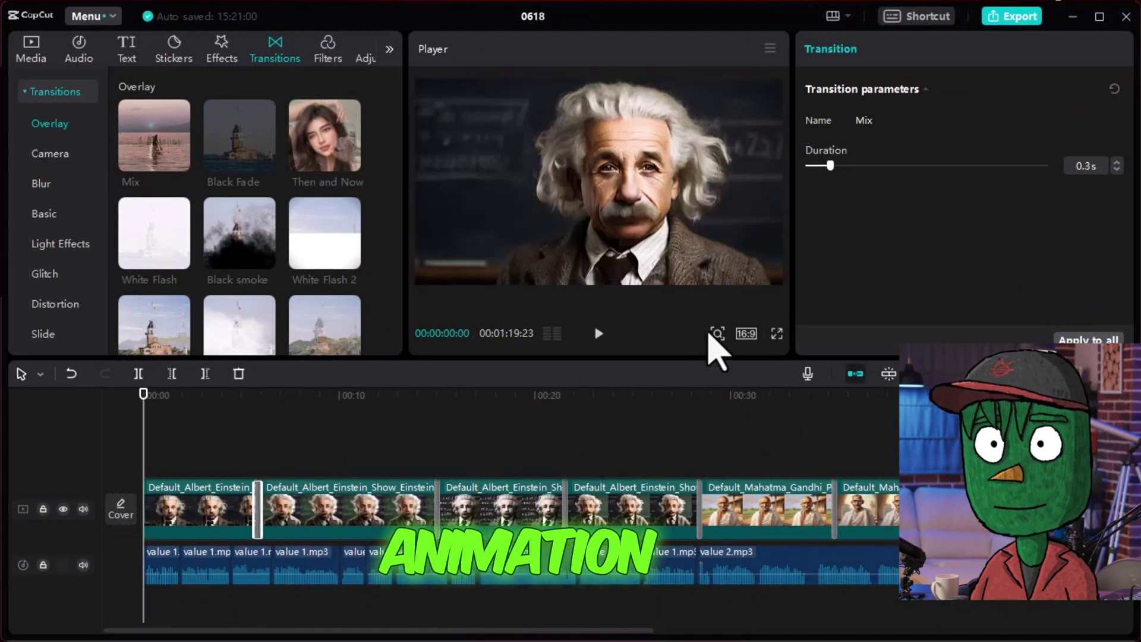
# - Show the Combo animations for the first Einstein clip
pyautogui.click(204, 499)
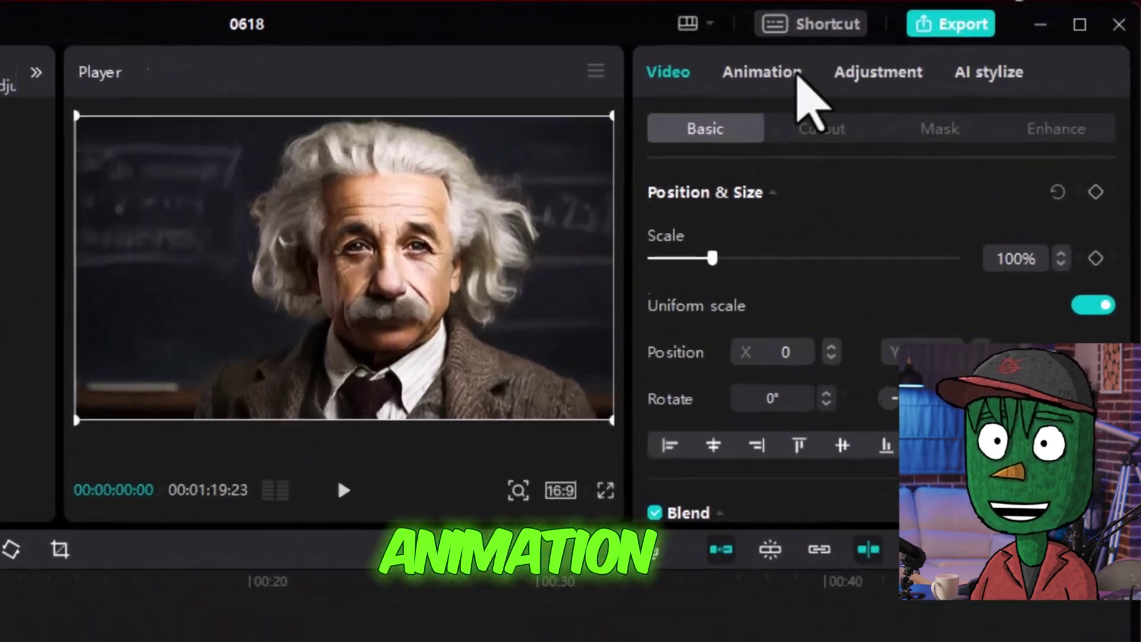
pyautogui.click(887, 51)
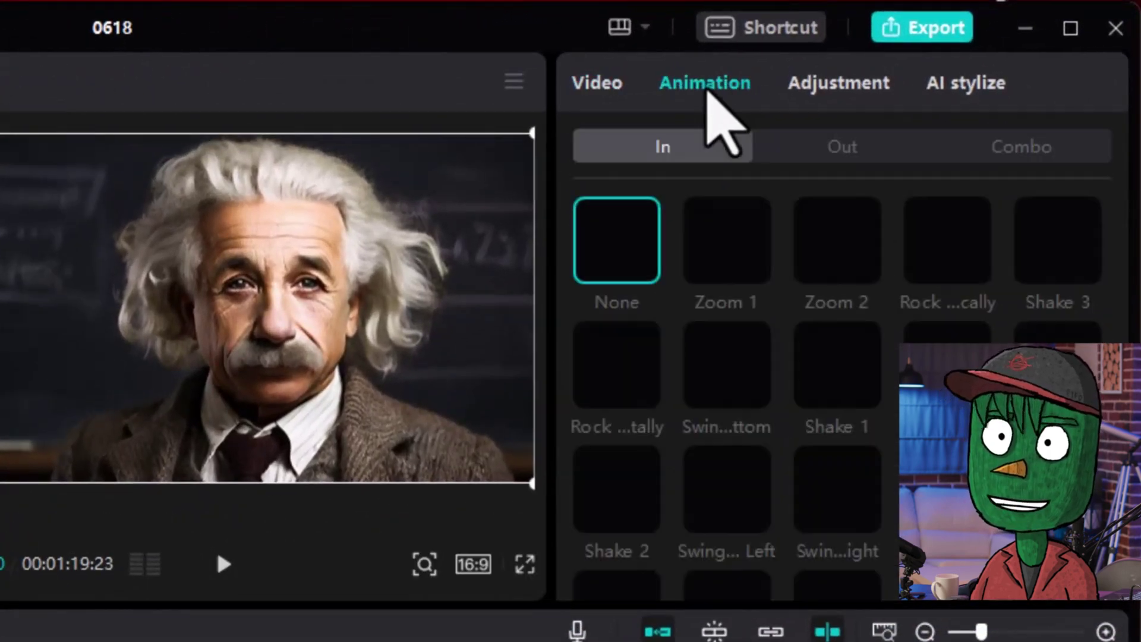
pyautogui.click(1036, 158)
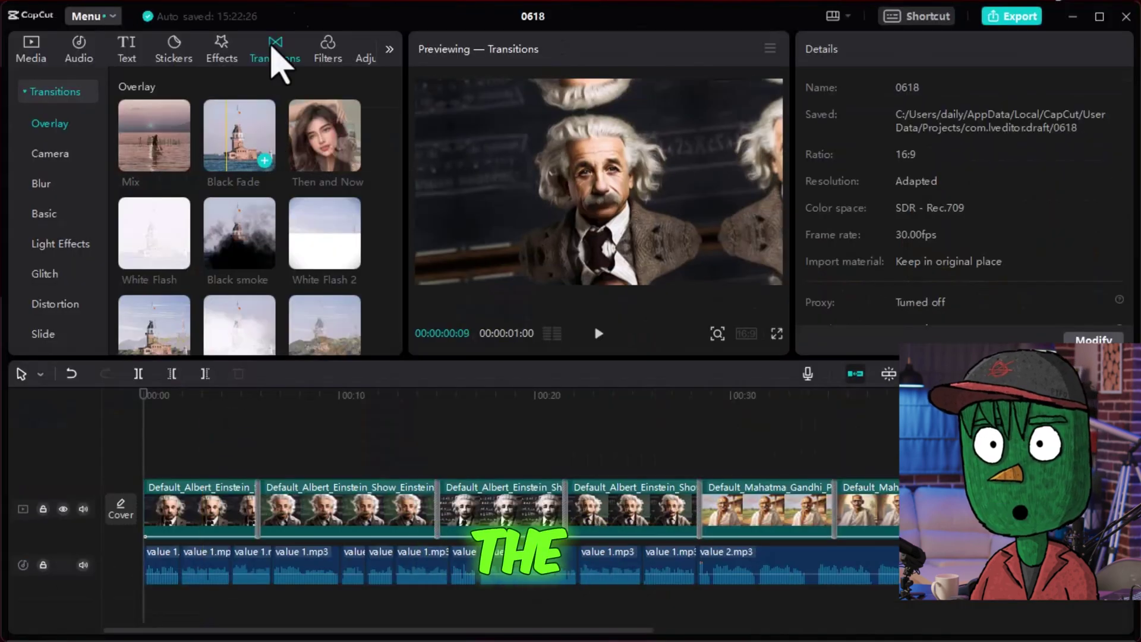
pyautogui.click(338, 56)
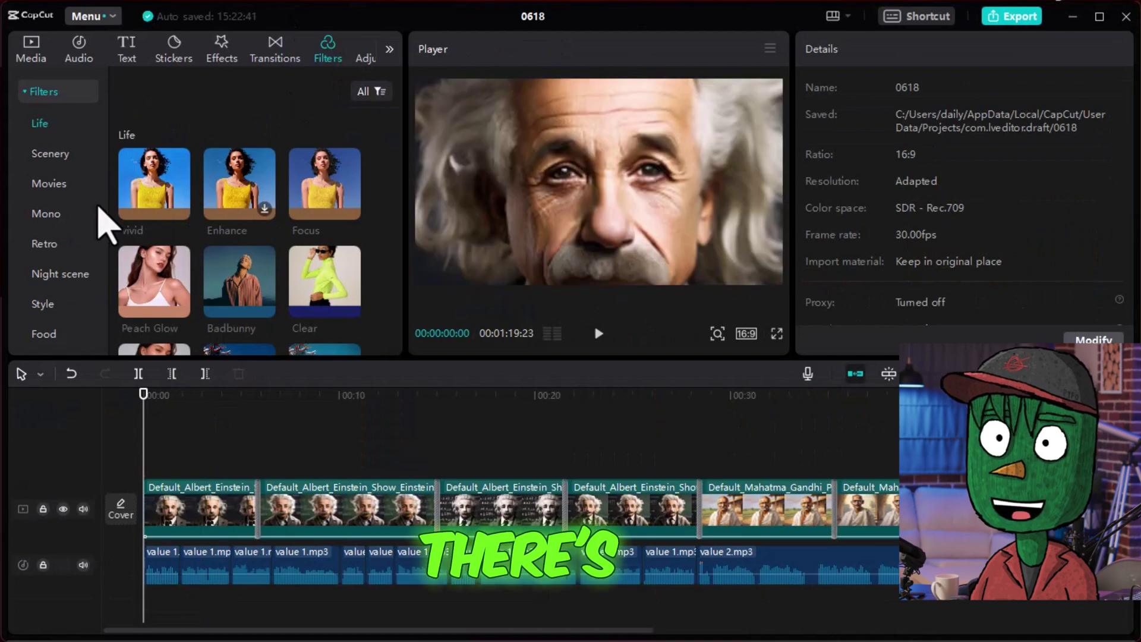
# - Place the vivid filter above the video track and stretch it to the last clip's end
pyautogui.moveTo(172, 193); pyautogui.dragTo(155, 469)
pyautogui.moveTo(235, 465); pyautogui.dragTo(856, 514)
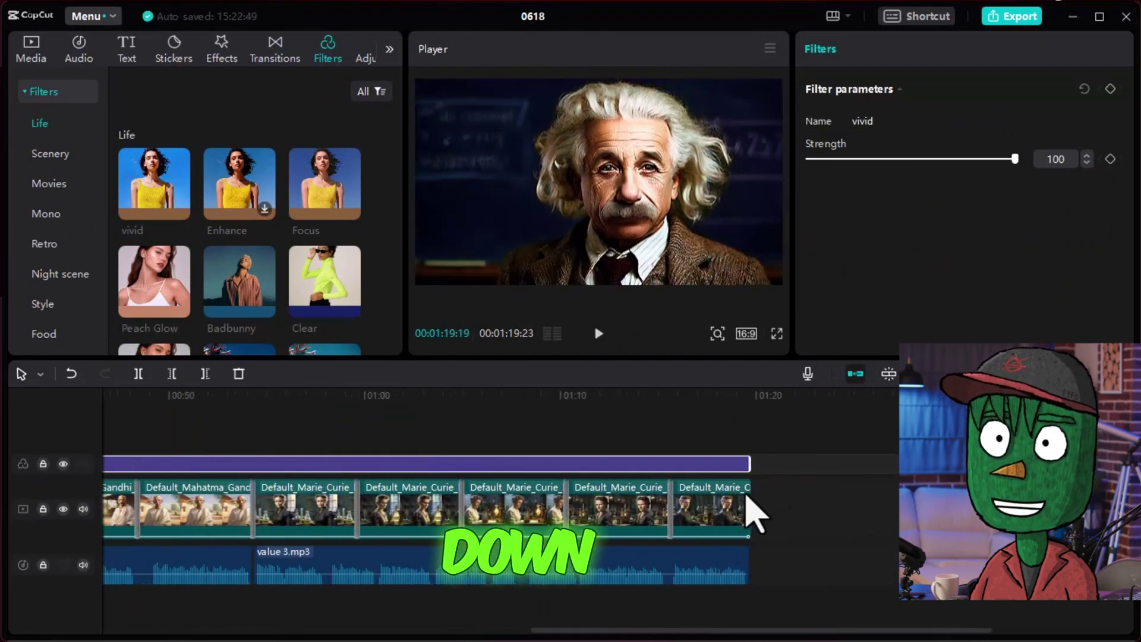
pyautogui.moveTo(540, 629); pyautogui.dragTo(198, 437)
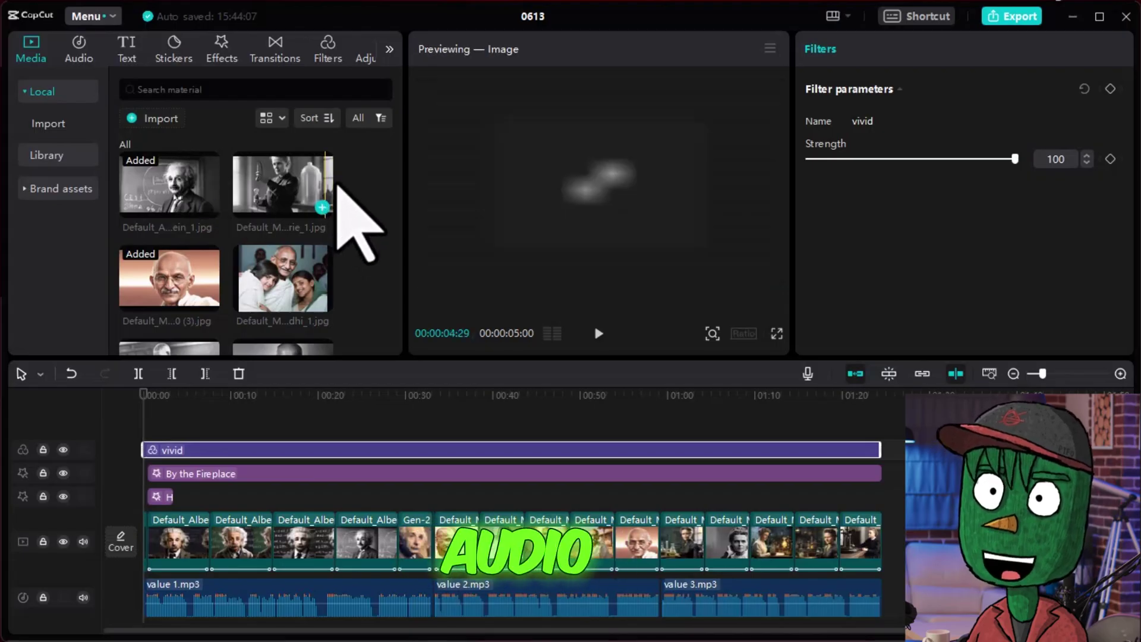
# - Add the 'Documentary, history' music track on its own track beneath everything
pyautogui.click(83, 47)
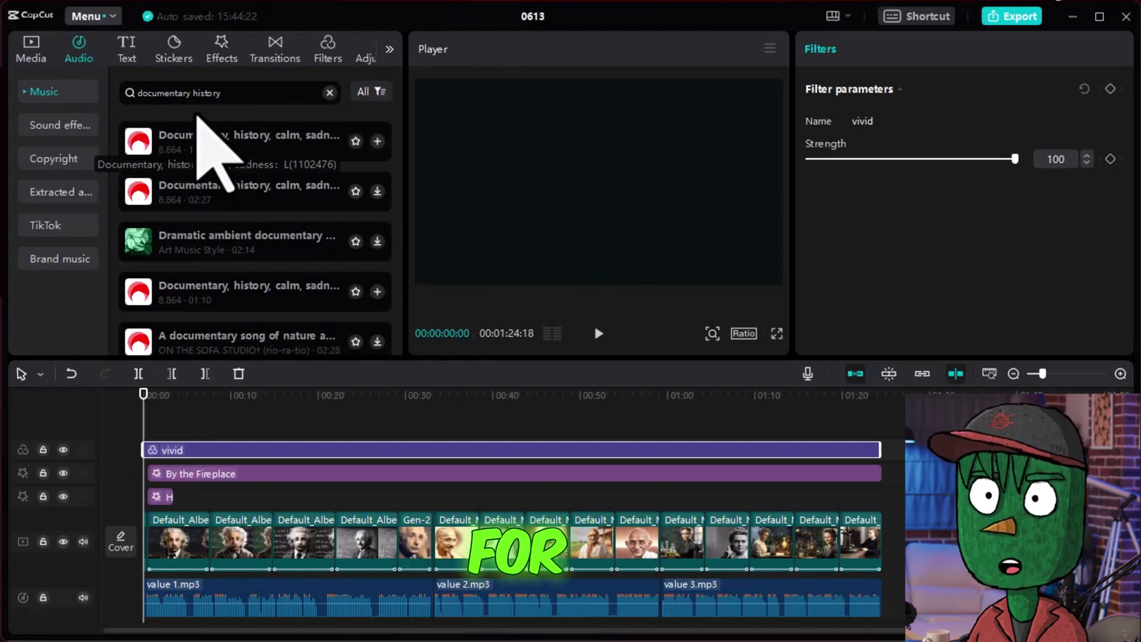
pyautogui.click(224, 95)
pyautogui.moveTo(214, 137); pyautogui.dragTo(179, 599)
pyautogui.moveTo(154, 397); pyautogui.dragTo(792, 395)
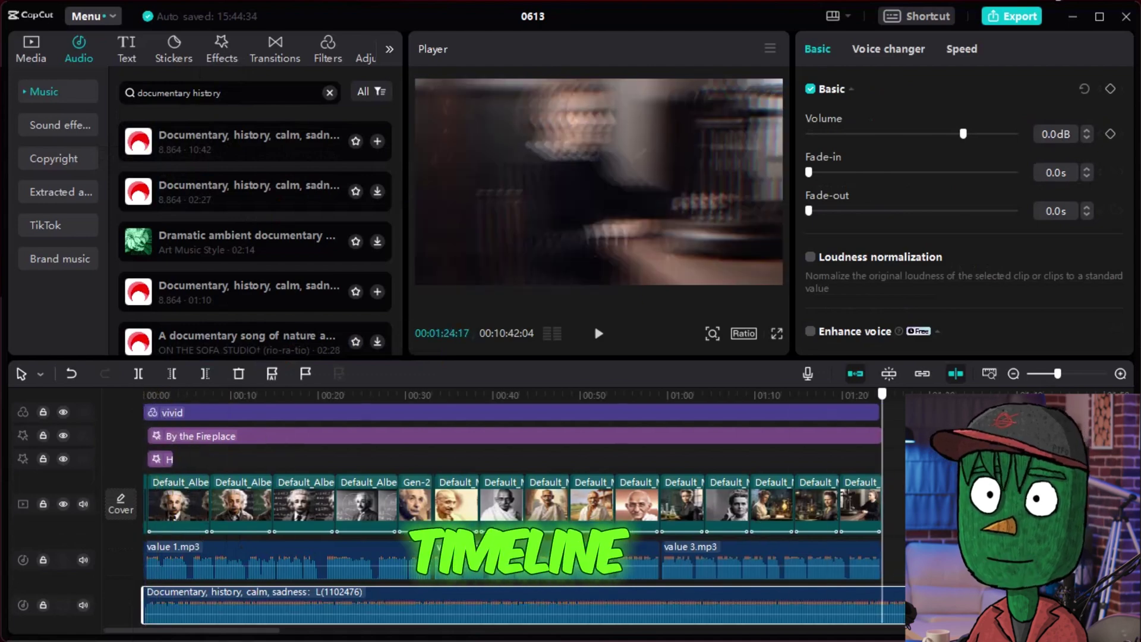
# - Lower the music volume to -19.0dB
pyautogui.moveTo(963, 133); pyautogui.dragTo(973, 135)
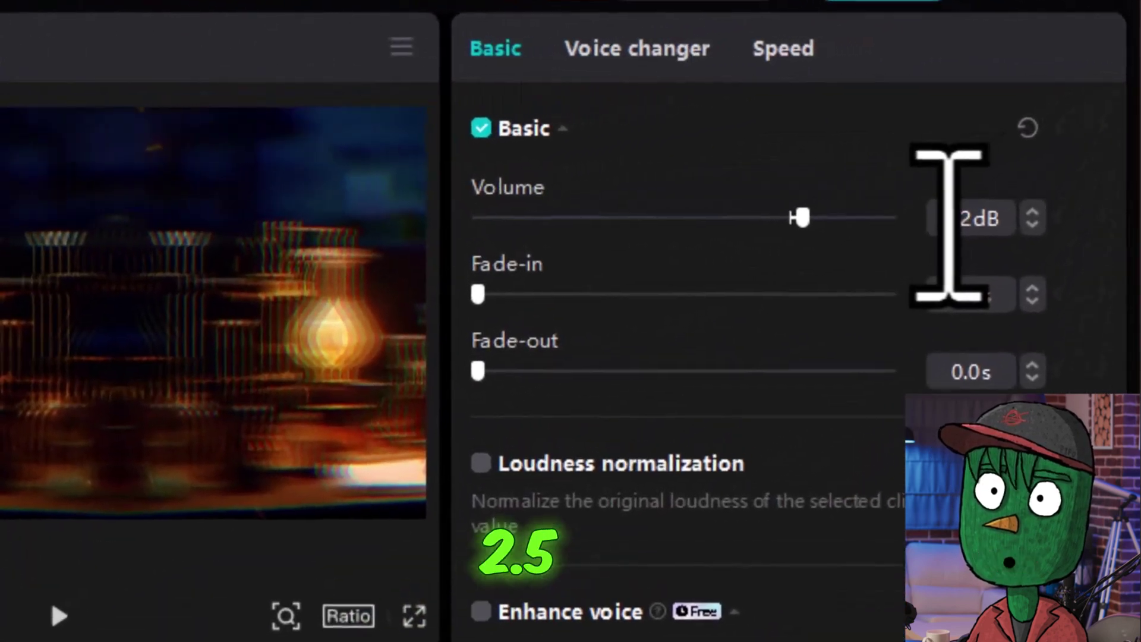
pyautogui.moveTo(871, 182); pyautogui.dragTo(828, 179)
pyautogui.moveTo(945, 133); pyautogui.dragTo(930, 132)
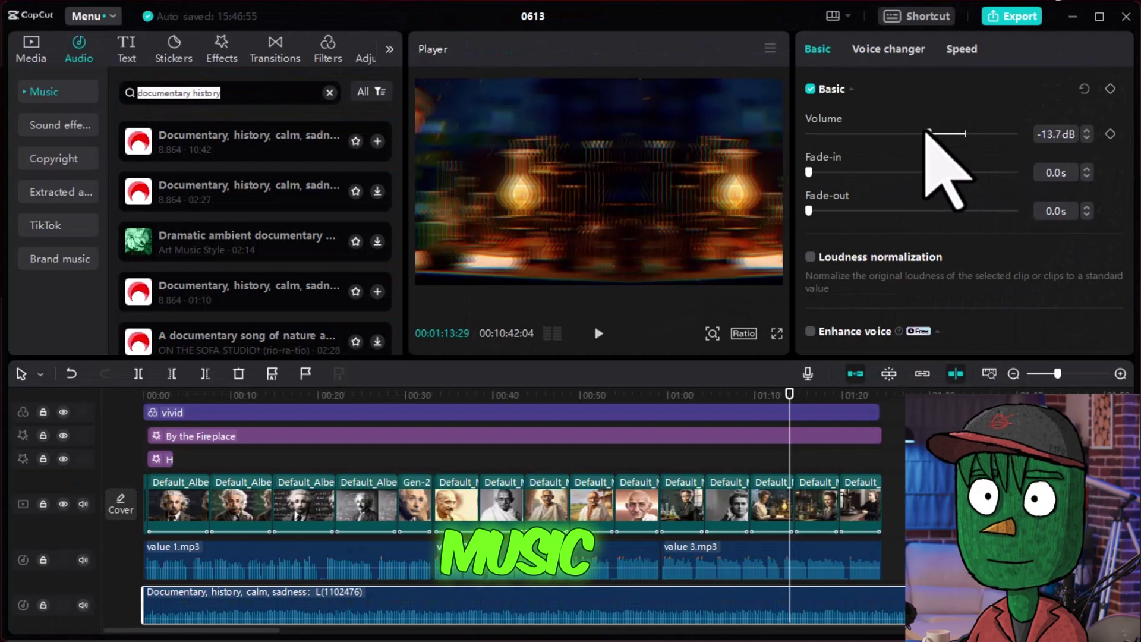
pyautogui.click(1086, 137)
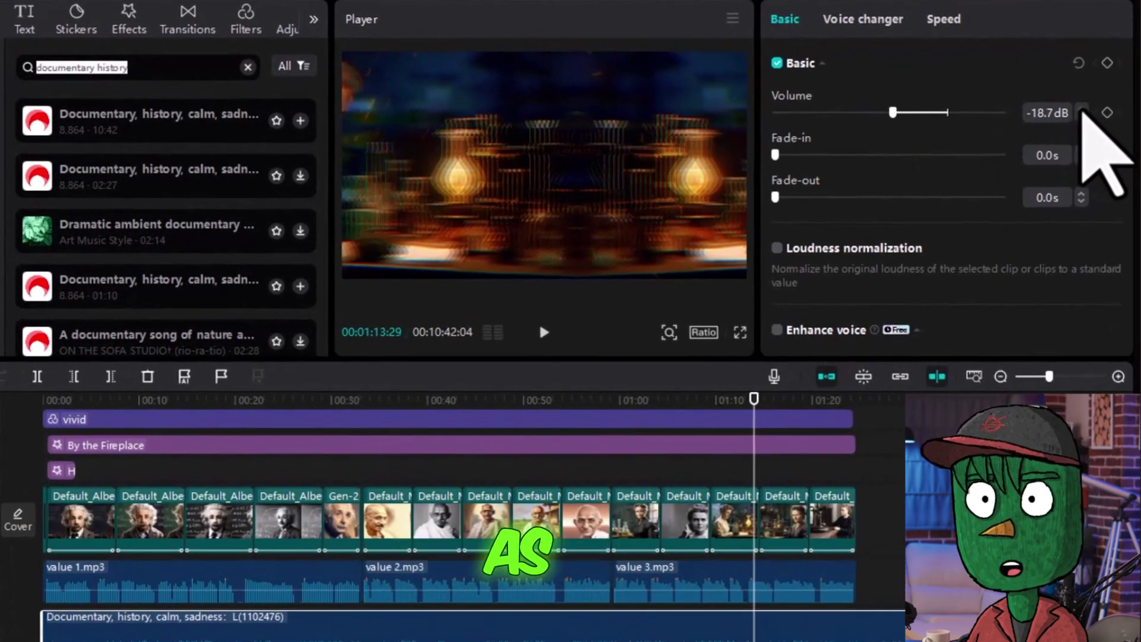
pyautogui.click(1082, 117)
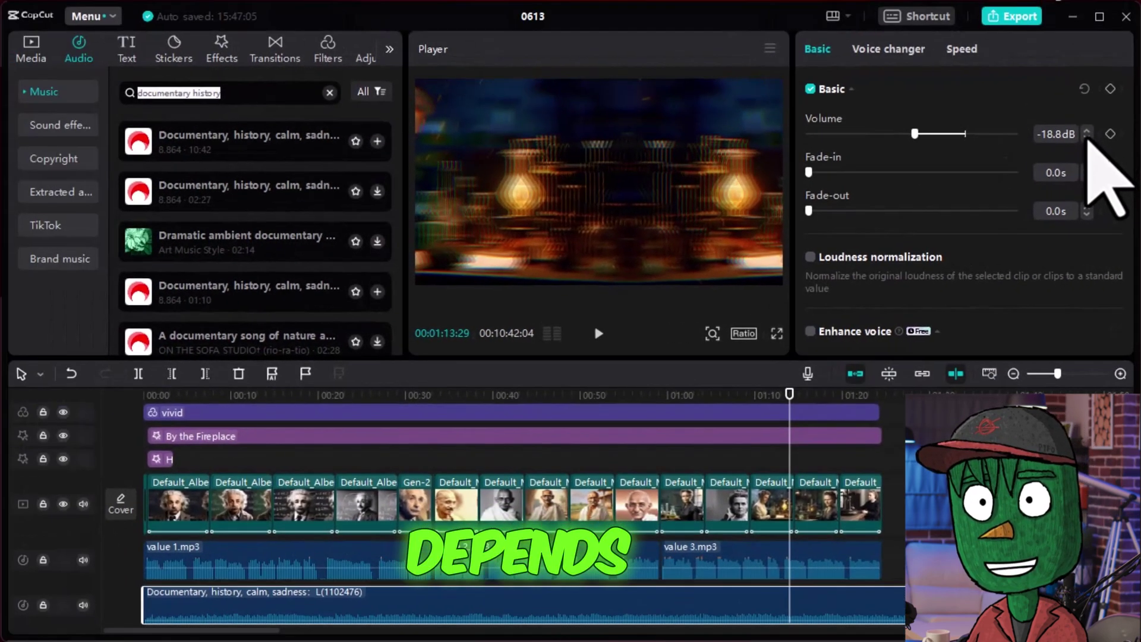
pyautogui.click(1086, 130)
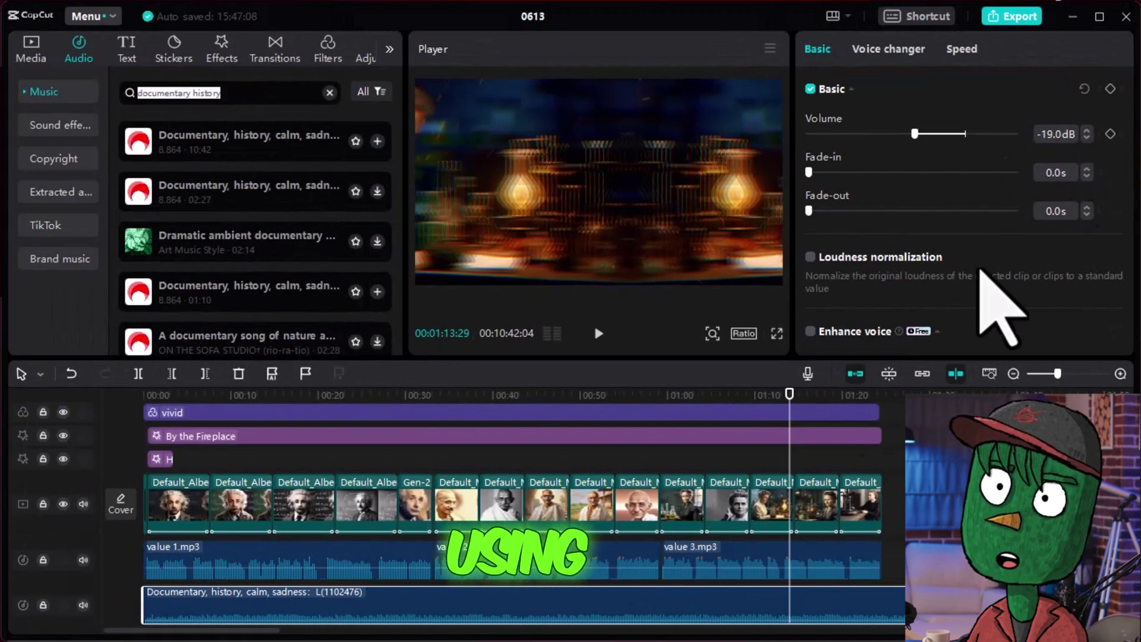
# - Split the music at the video's end, delete the excess, and return the playhead to 00:01:03:00
pyautogui.click(885, 442)
pyautogui.scroll(2, 885, 443)
pyautogui.click(884, 418)
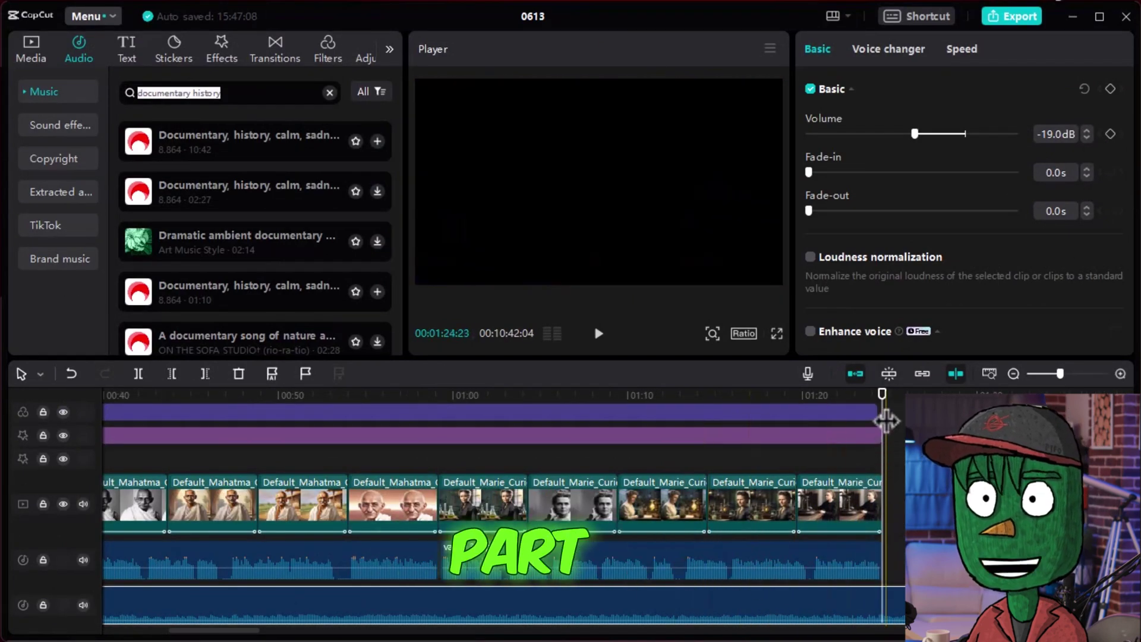
pyautogui.press('Delete')
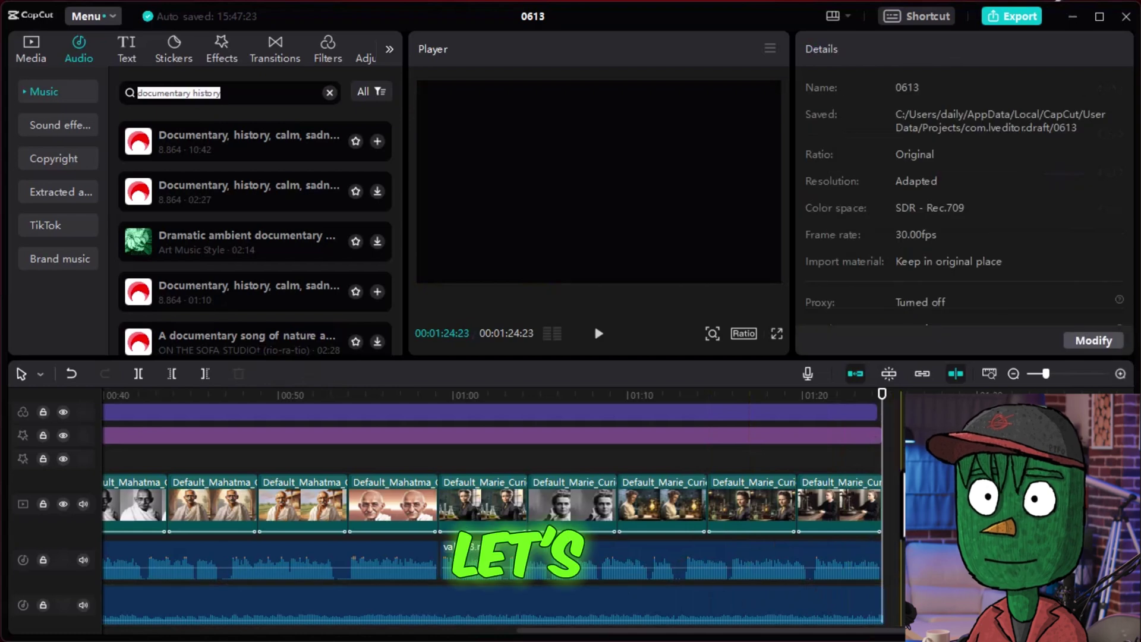
pyautogui.moveTo(881, 395); pyautogui.dragTo(505, 396)
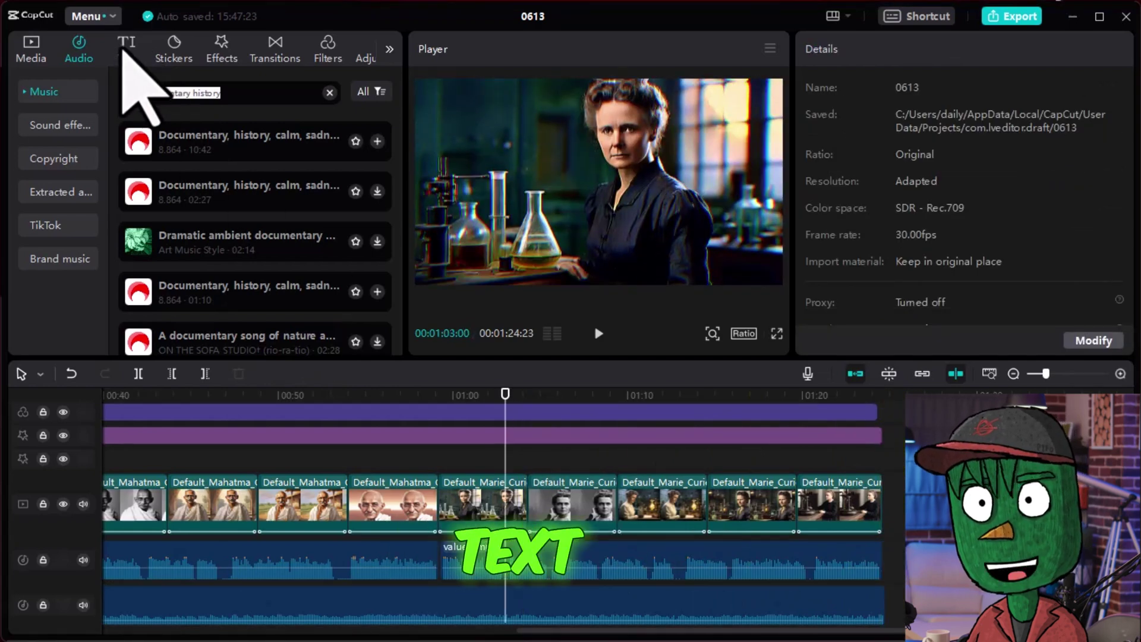
# - Generate English auto captions for the video
pyautogui.click(127, 48)
pyautogui.click(61, 225)
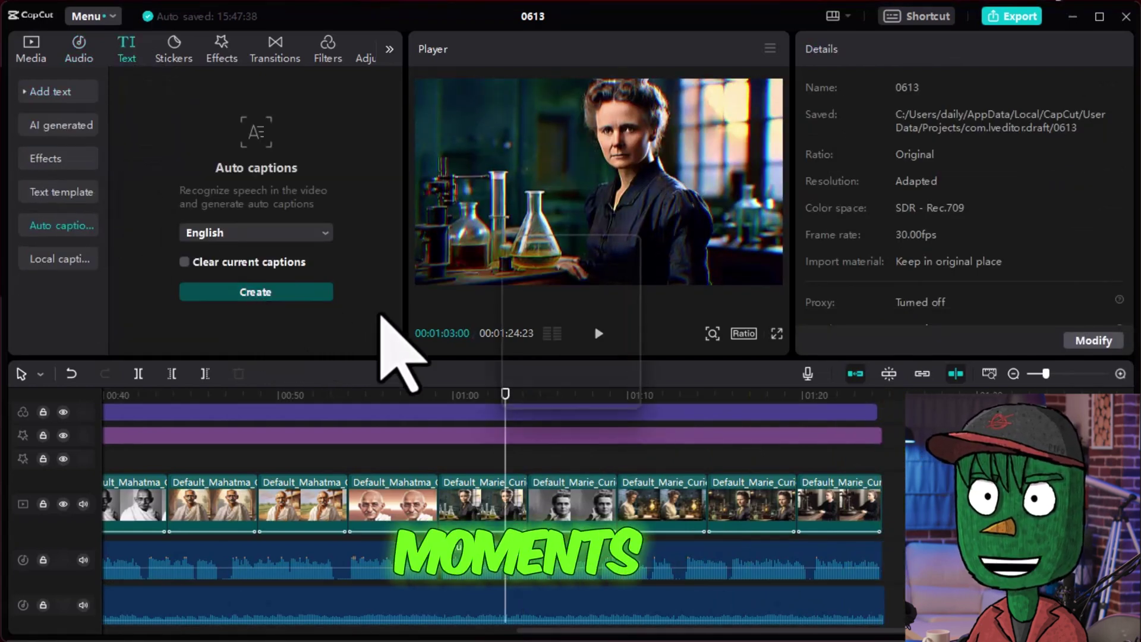
pyautogui.click(255, 292)
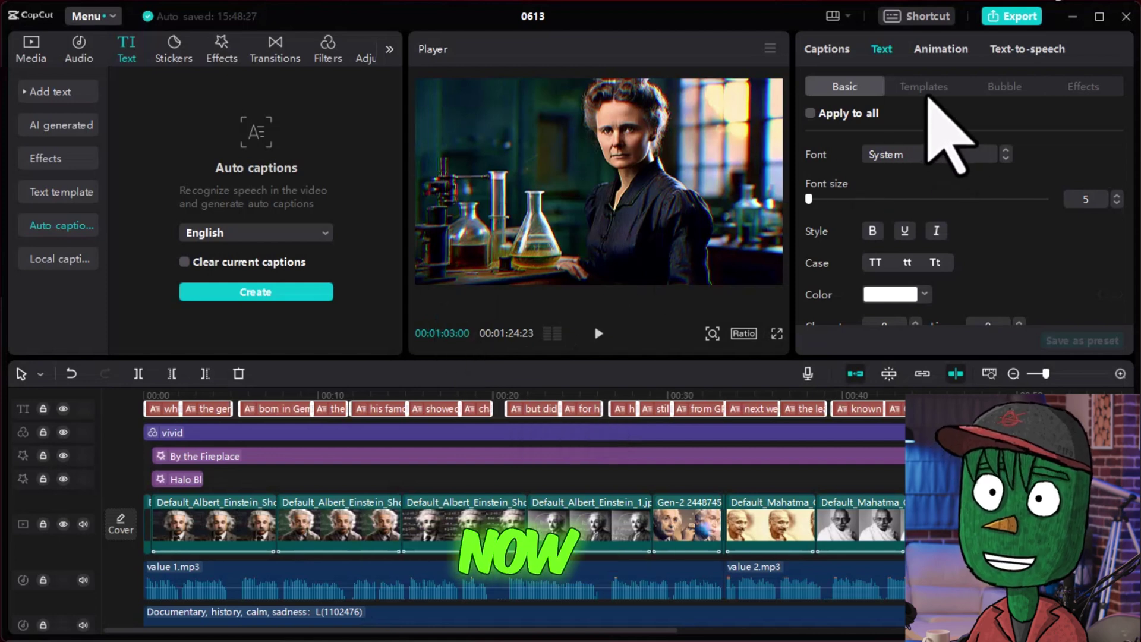
# - Apply a highlighted-word caption template and set the caption font to Sora-Bold
pyautogui.click(922, 86)
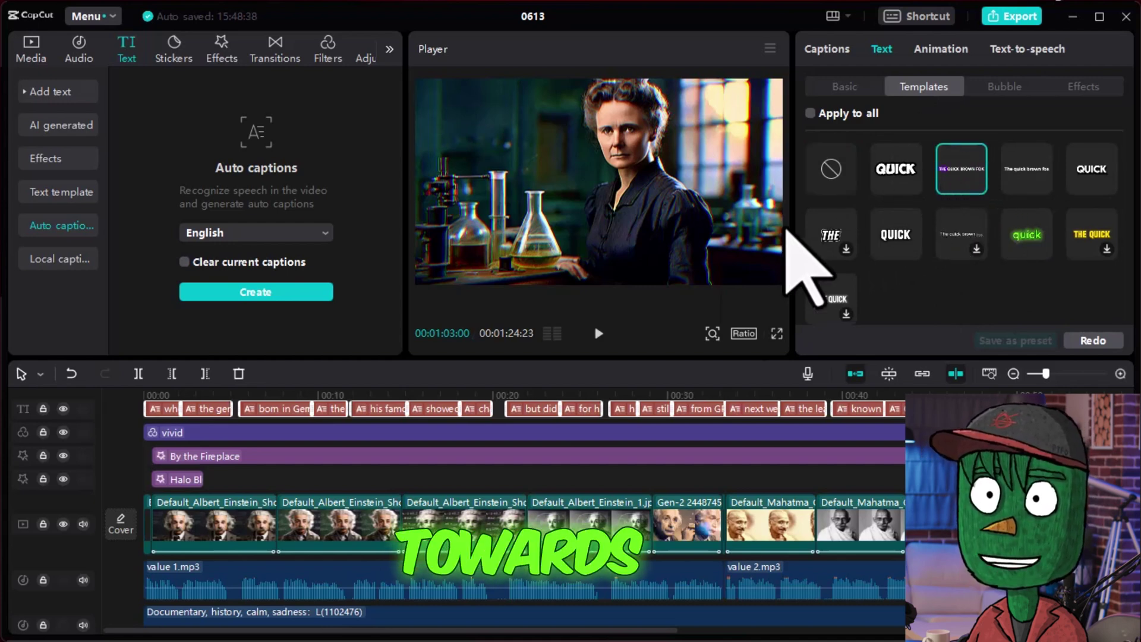
pyautogui.click(397, 395)
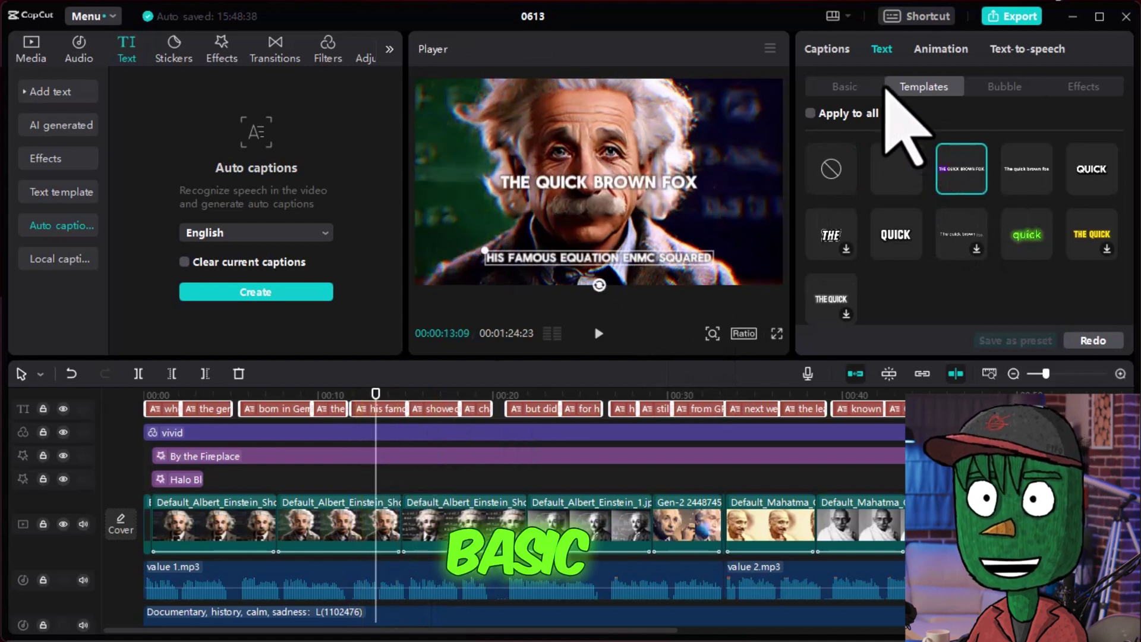
pyautogui.click(845, 86)
pyautogui.click(951, 154)
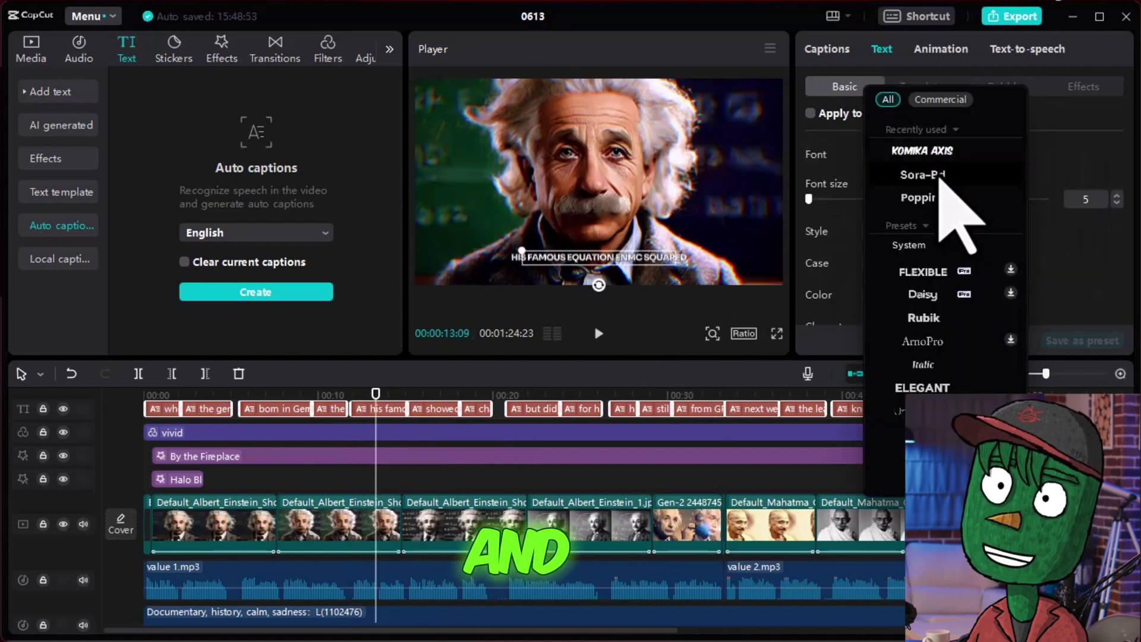
pyautogui.click(938, 177)
pyautogui.click(925, 294)
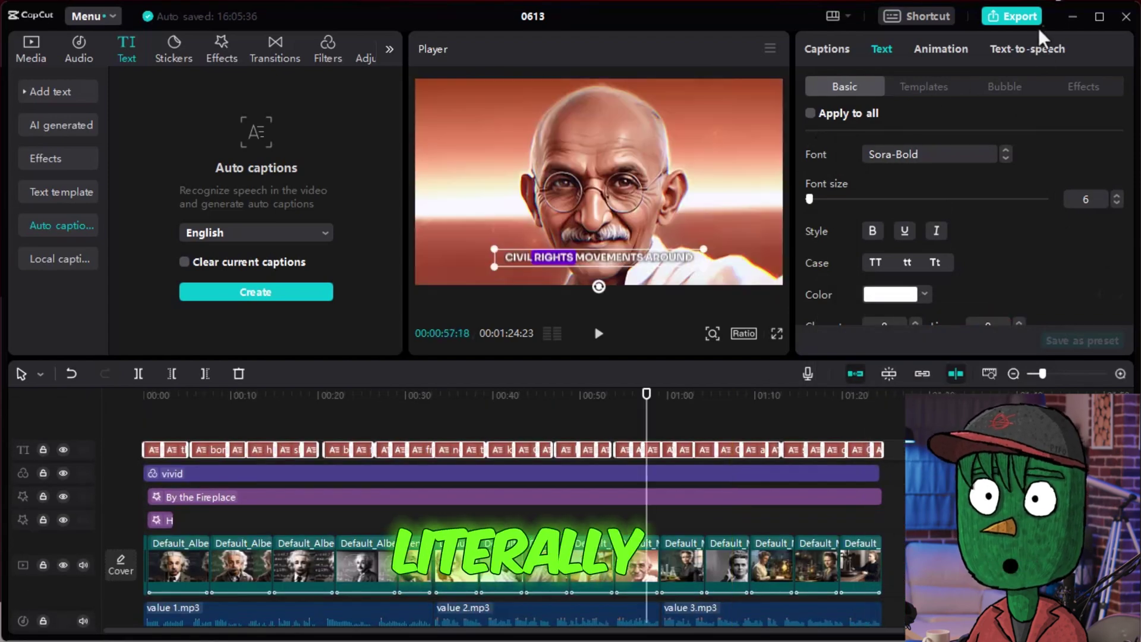
# - Set the export resolution from 4K to 1080P, keeping 30fps H.264 mp4
pyautogui.click(1009, 18)
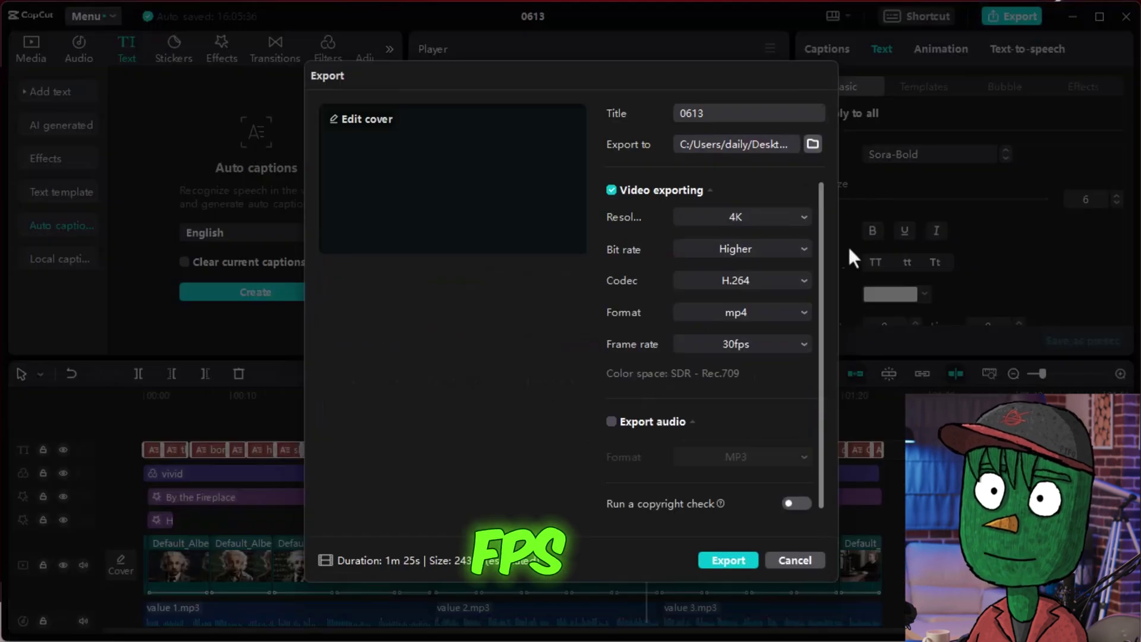
pyautogui.click(764, 216)
pyautogui.click(738, 295)
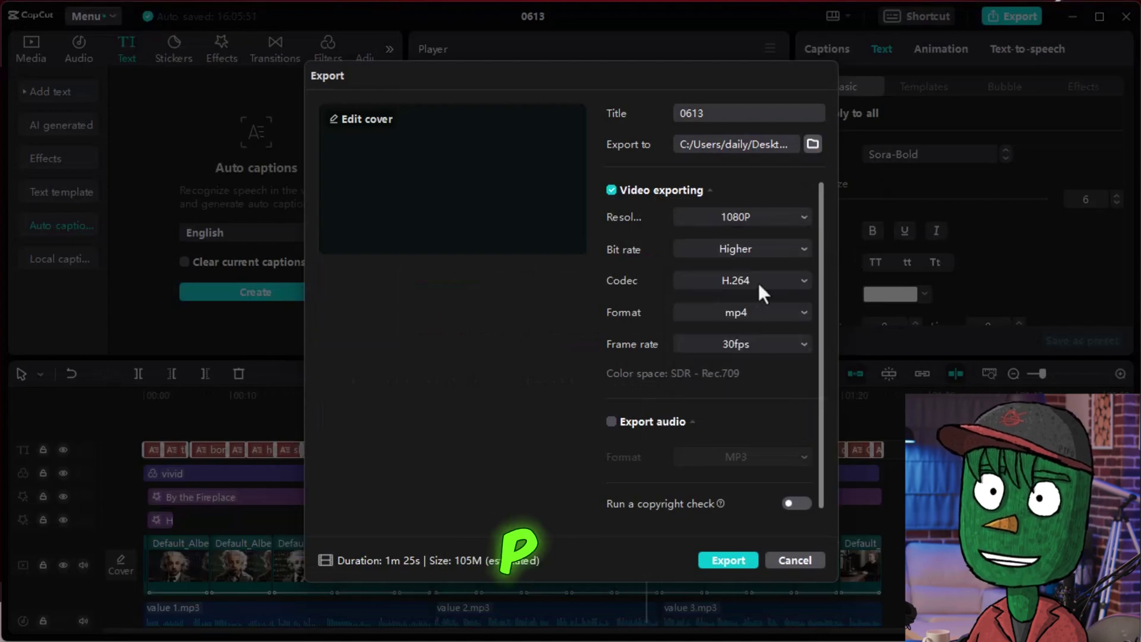
pyautogui.click(754, 343)
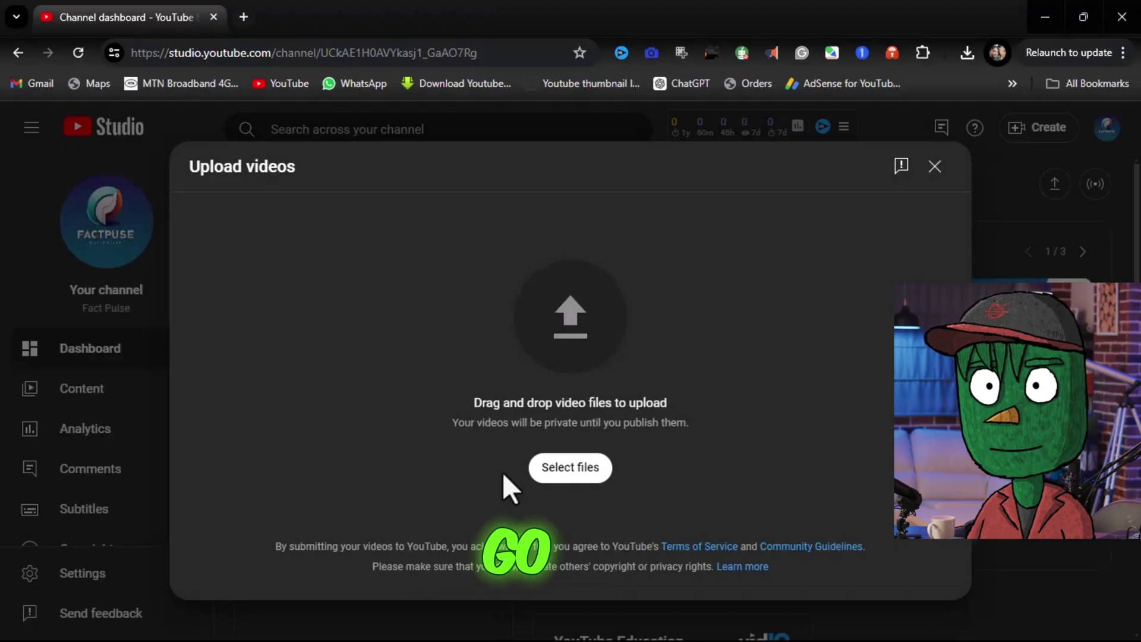
# - Upload the 0613 video from Desktop > capcut to YouTube Studio
pyautogui.click(594, 332)
pyautogui.click(189, 155)
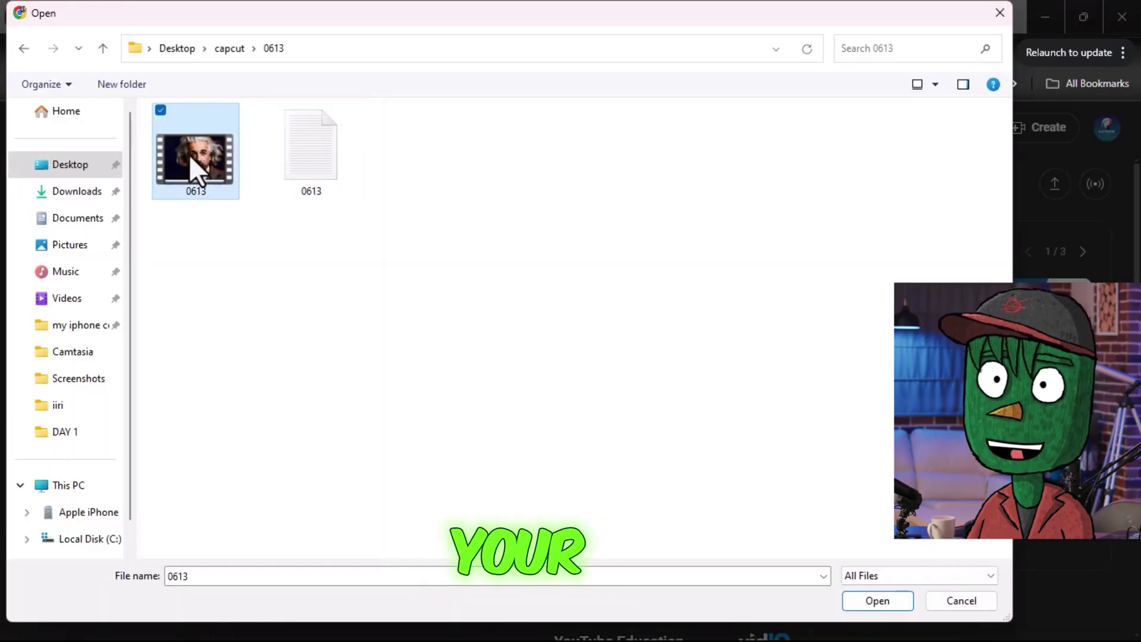
pyautogui.click(876, 600)
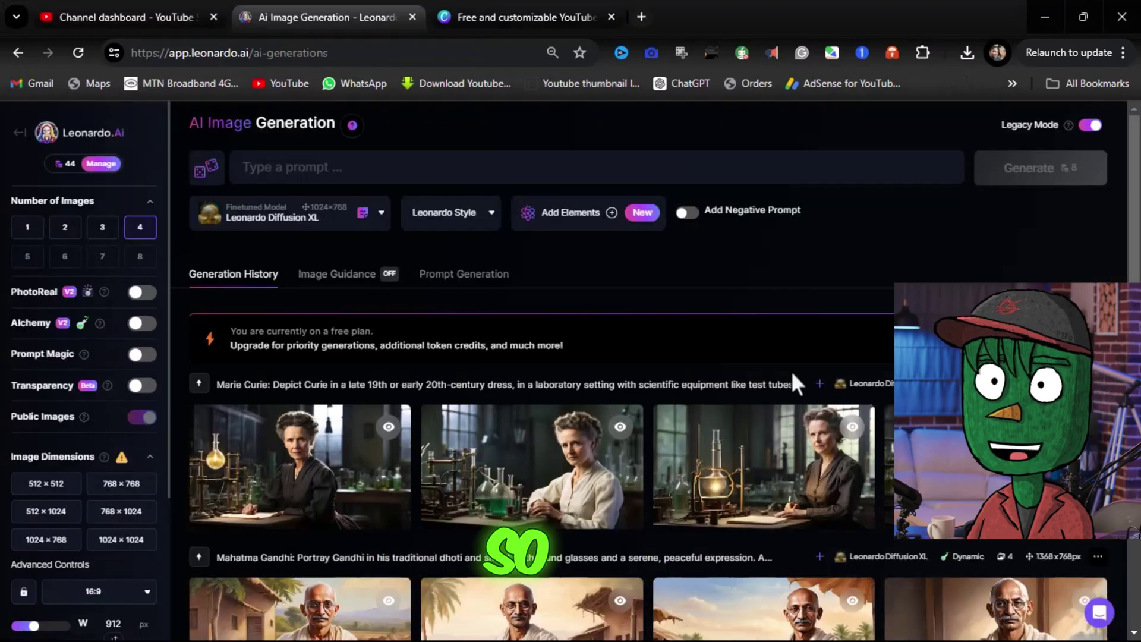
pyautogui.scroll(-5, 791, 371)
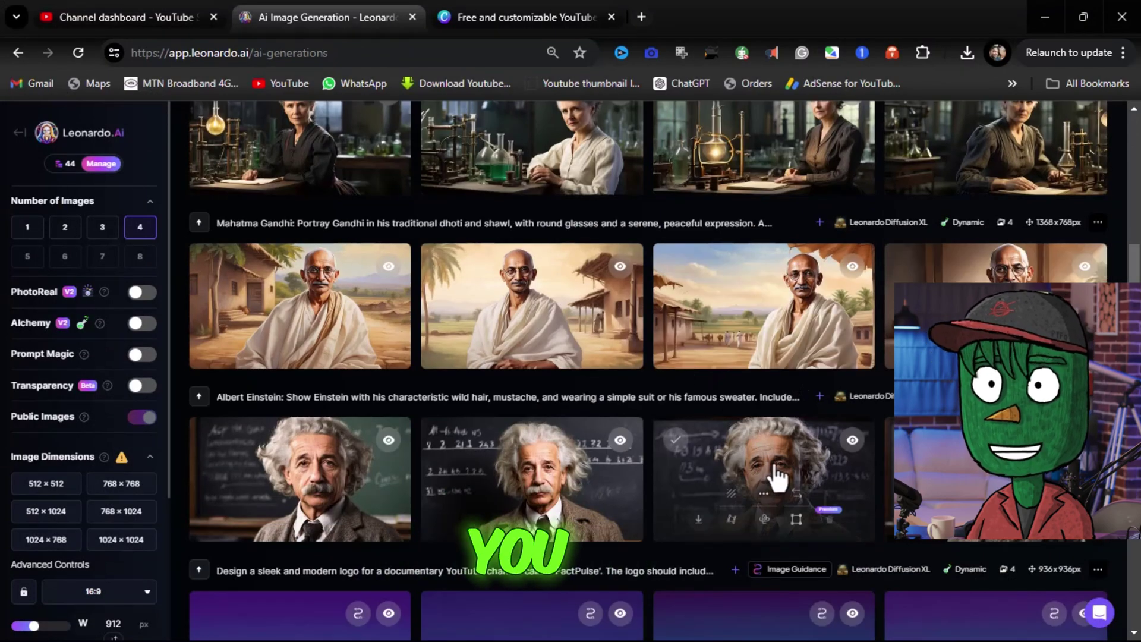
pyautogui.click(777, 479)
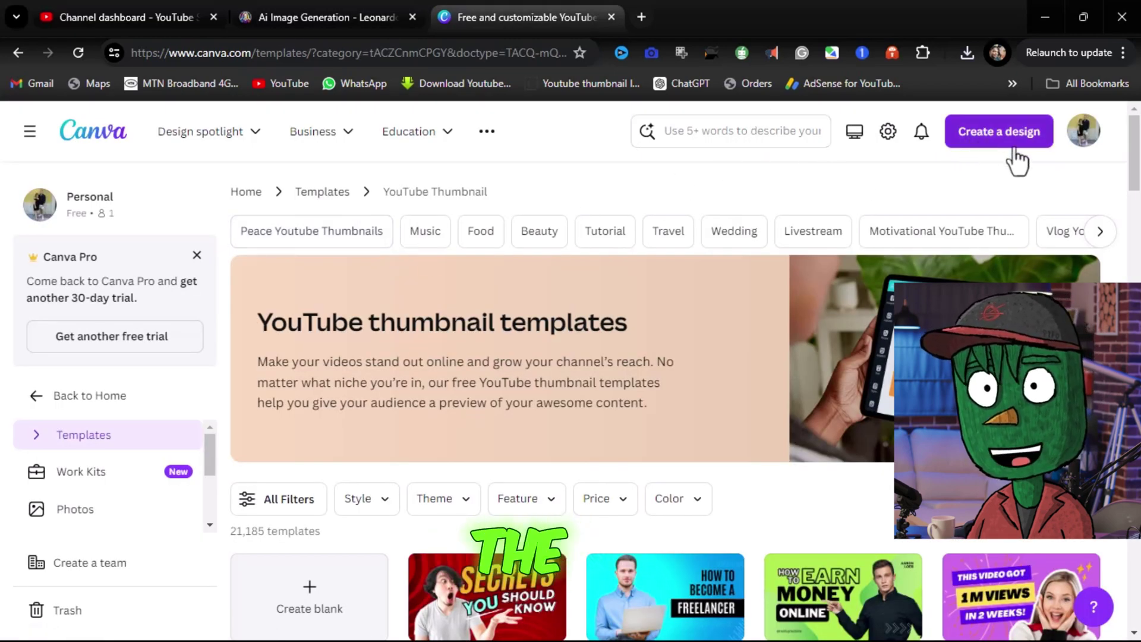
# - Create a YouTube Thumbnail design with the uploaded Einstein image as its background
pyautogui.click(1030, 138)
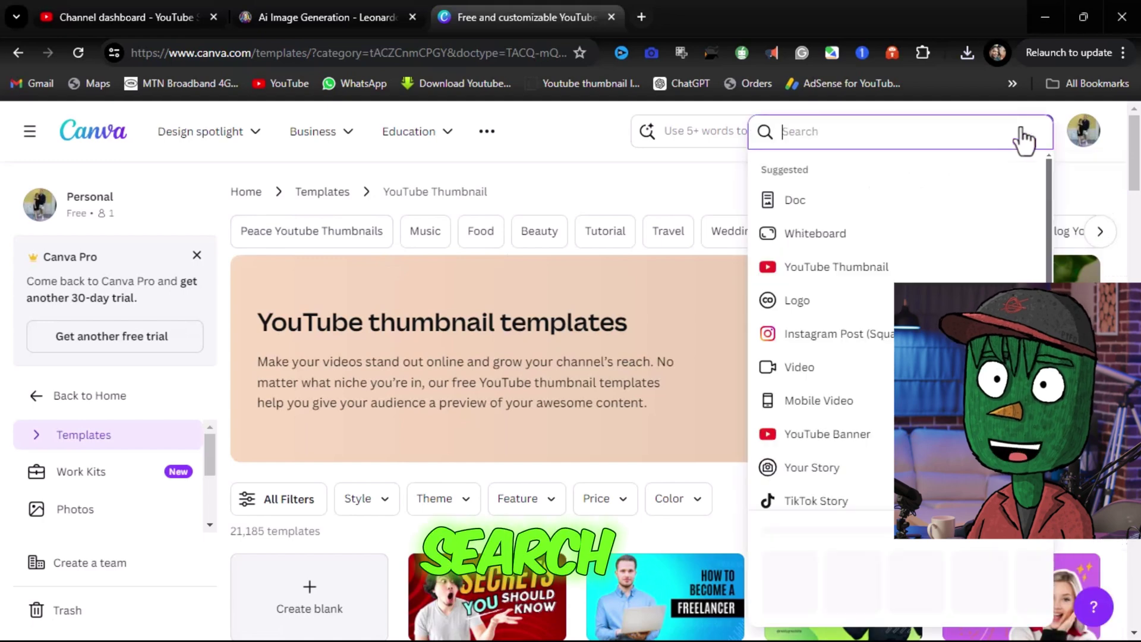
pyautogui.click(844, 269)
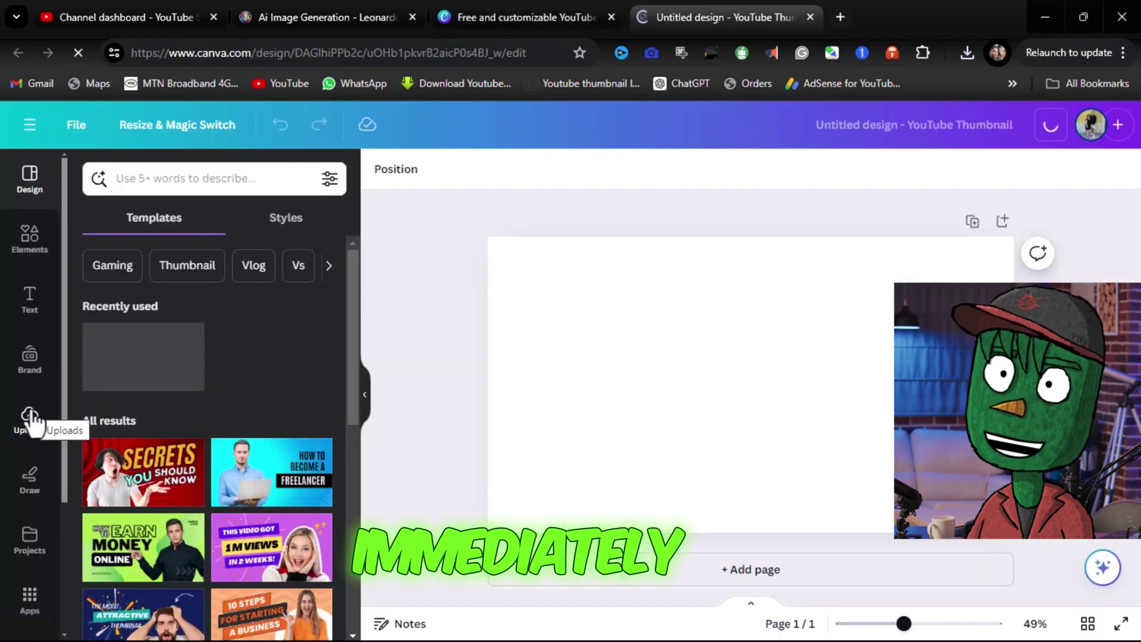
pyautogui.click(30, 419)
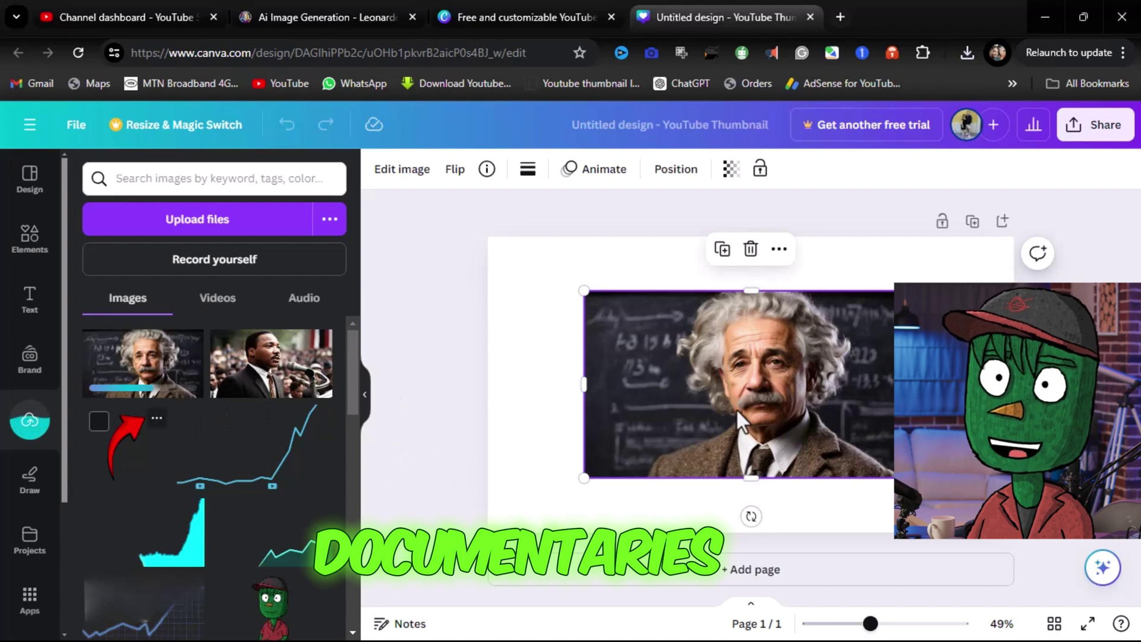
pyautogui.rightClick(765, 389)
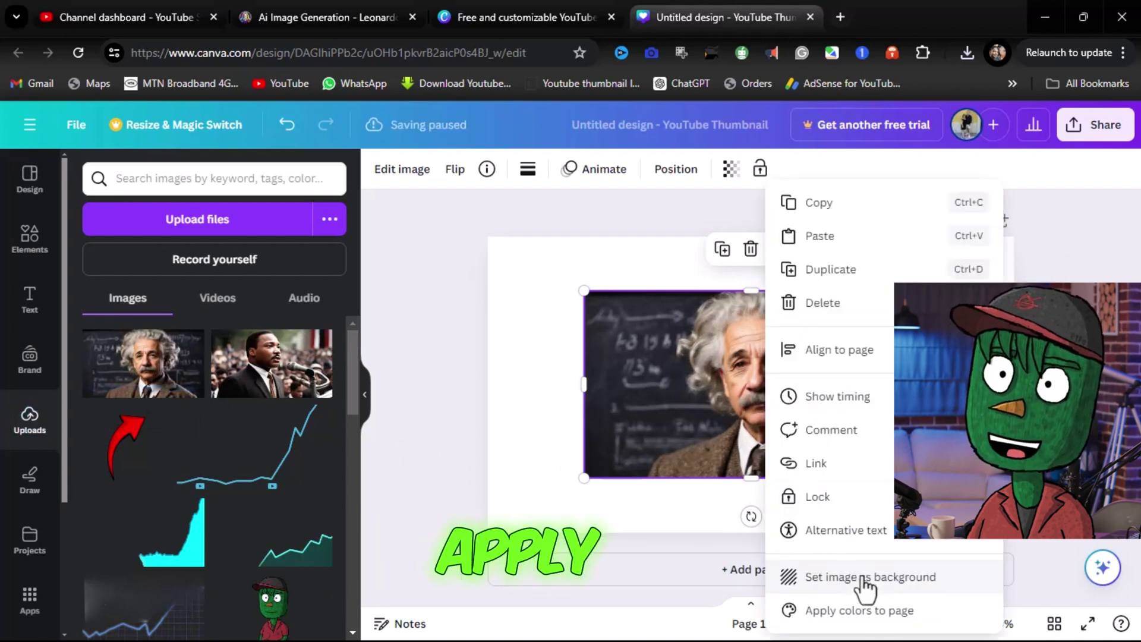
pyautogui.click(858, 578)
# - Add a heading with a black outline effect
pyautogui.click(29, 300)
pyautogui.click(177, 357)
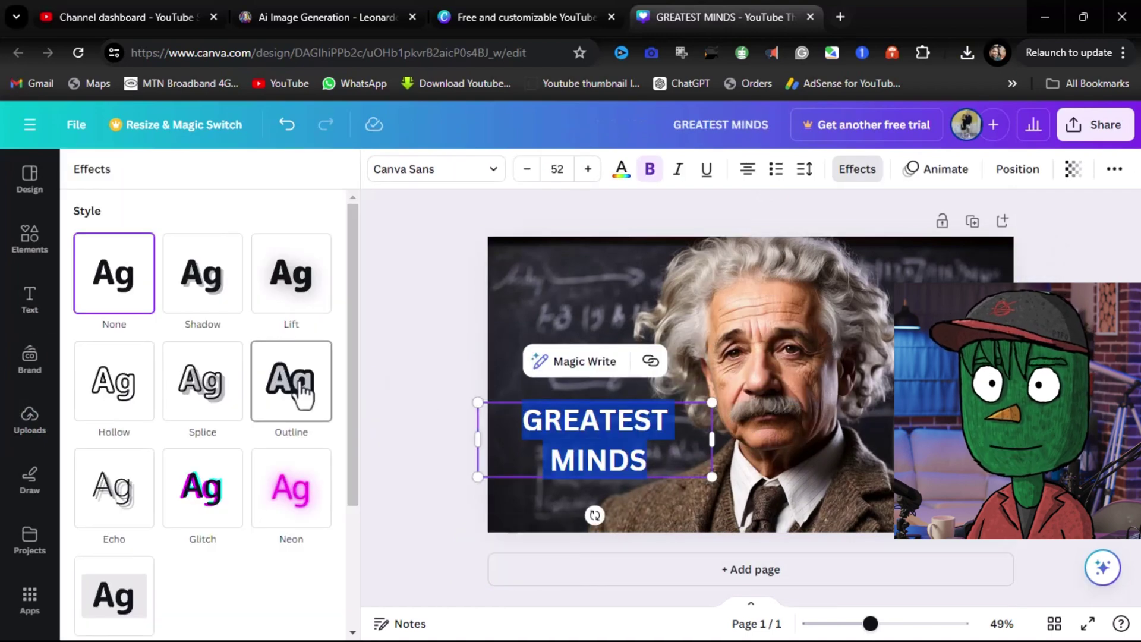
pyautogui.click(299, 385)
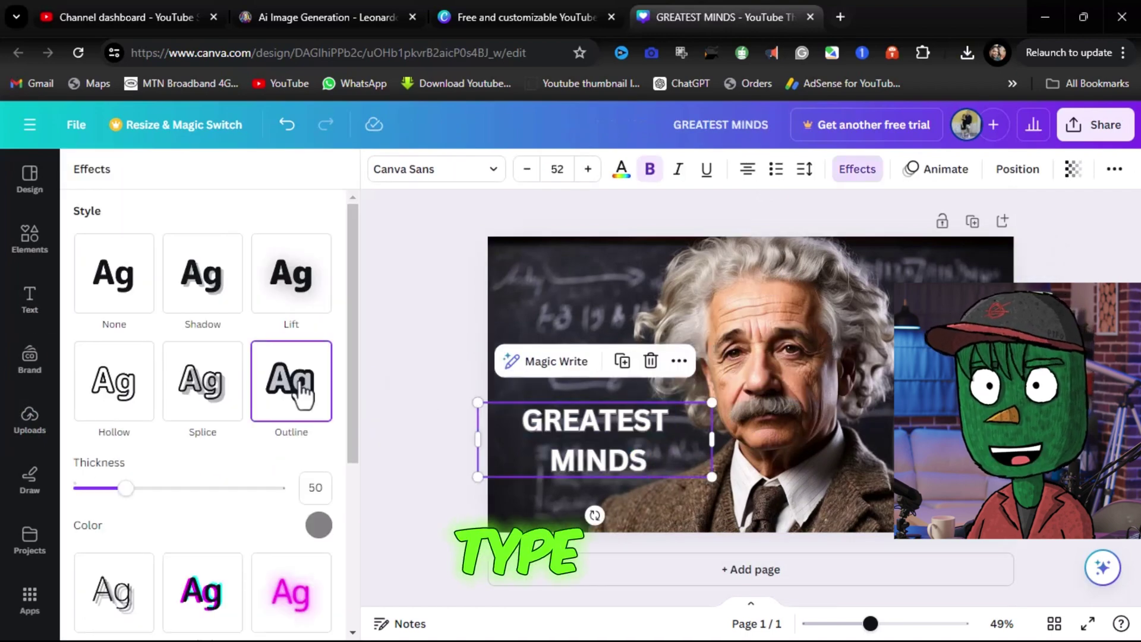
pyautogui.click(319, 526)
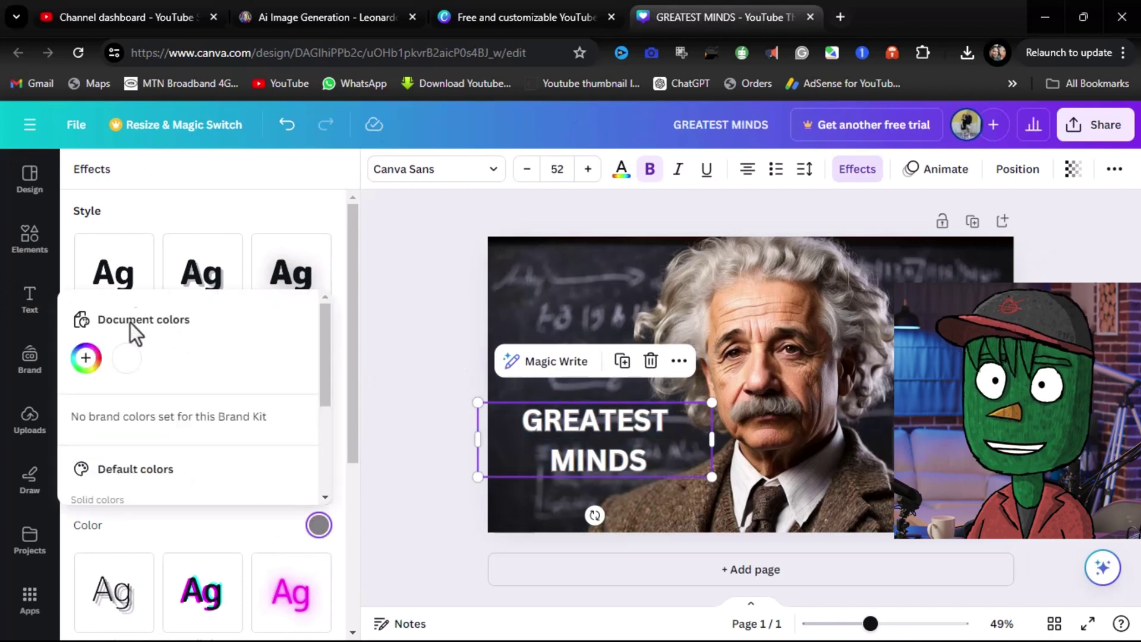
pyautogui.click(86, 359)
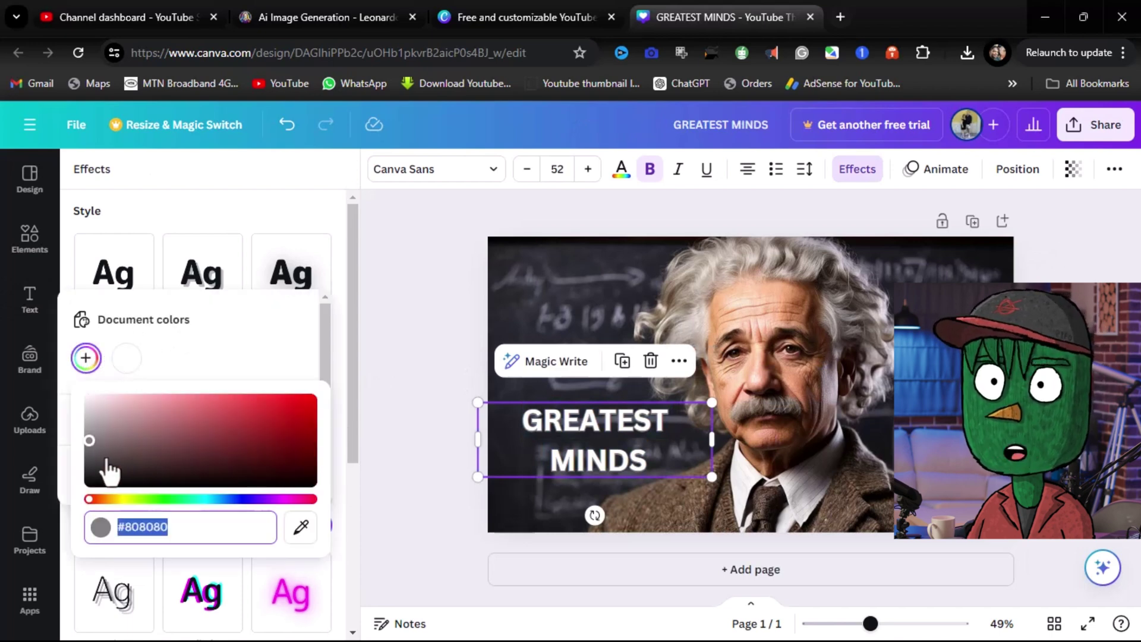
pyautogui.moveTo(109, 470); pyautogui.dragTo(94, 501)
pyautogui.press('Escape')
# - Stretch a dark shadow graphic over the image's left side and layer GREATEST MINDS above it
pyautogui.moveTo(122, 367); pyautogui.dragTo(594, 416)
pyautogui.moveTo(870, 623); pyautogui.dragTo(858, 623)
pyautogui.moveTo(561, 382); pyautogui.dragTo(532, 386)
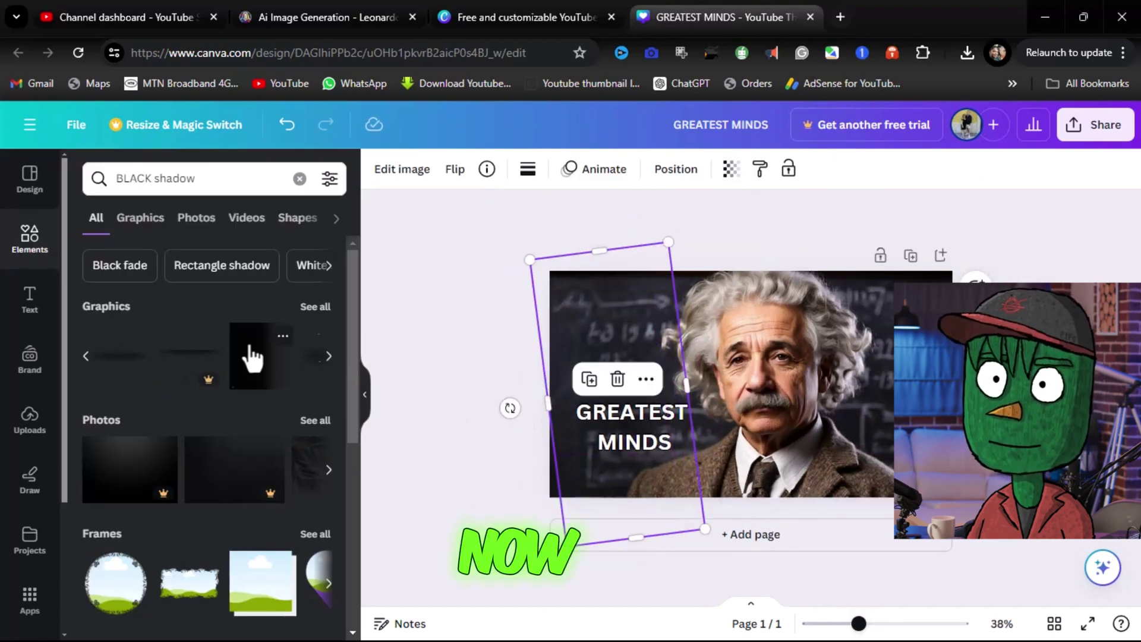
pyautogui.moveTo(771, 517); pyautogui.dragTo(757, 408)
pyautogui.moveTo(683, 412); pyautogui.dragTo(684, 334)
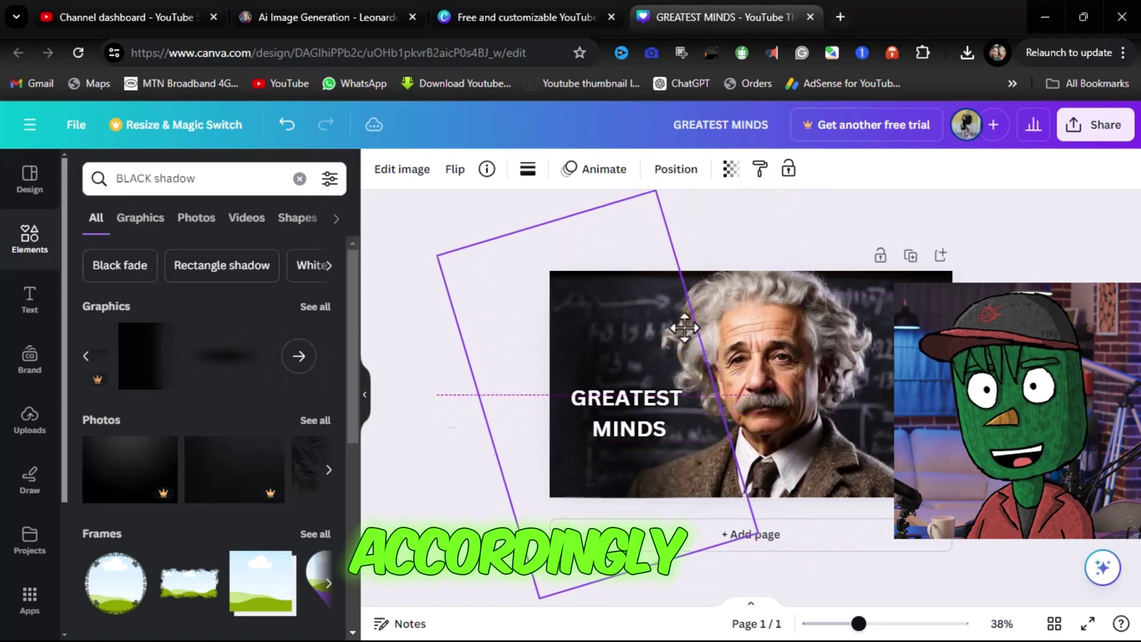
pyautogui.hotkey('ctrl', 'z')
pyautogui.click(1017, 168)
pyautogui.moveTo(202, 277); pyautogui.dragTo(441, 457)
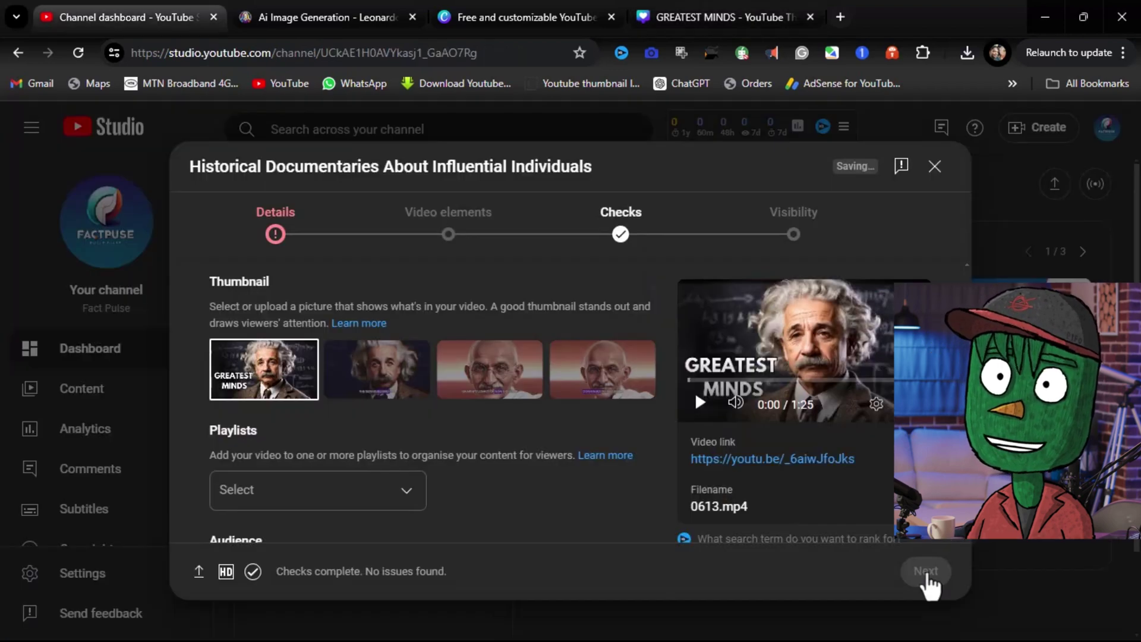
# - Mark 'Historical Documentaries About Influential Individuals' as not made for kids and publish it publicly
pyautogui.click(925, 573)
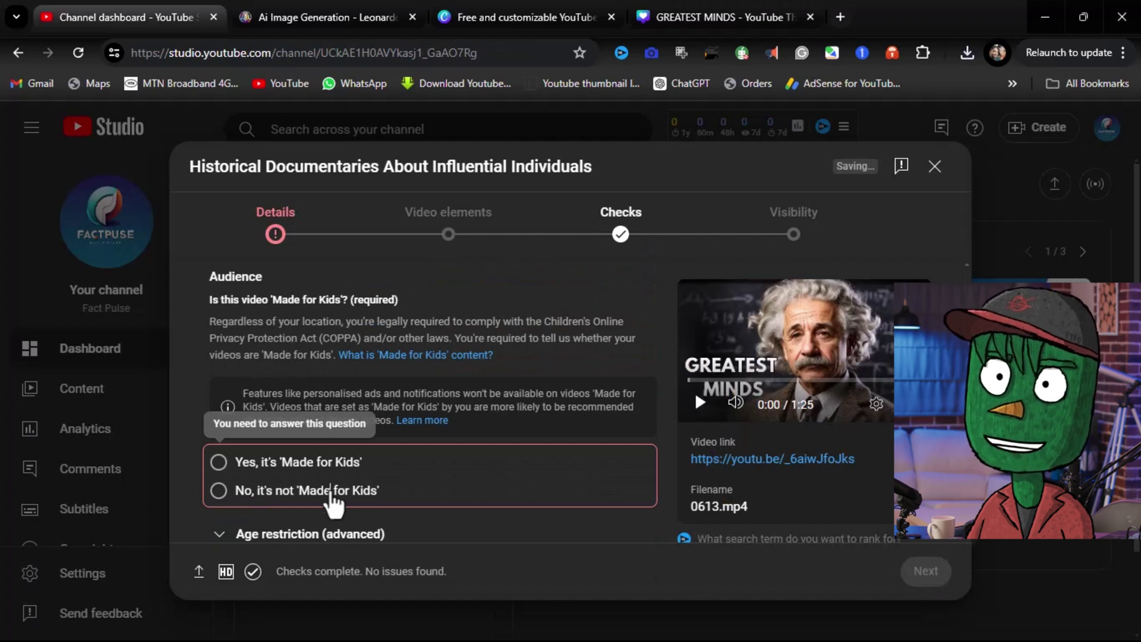
pyautogui.click(260, 491)
pyautogui.click(935, 586)
pyautogui.click(921, 573)
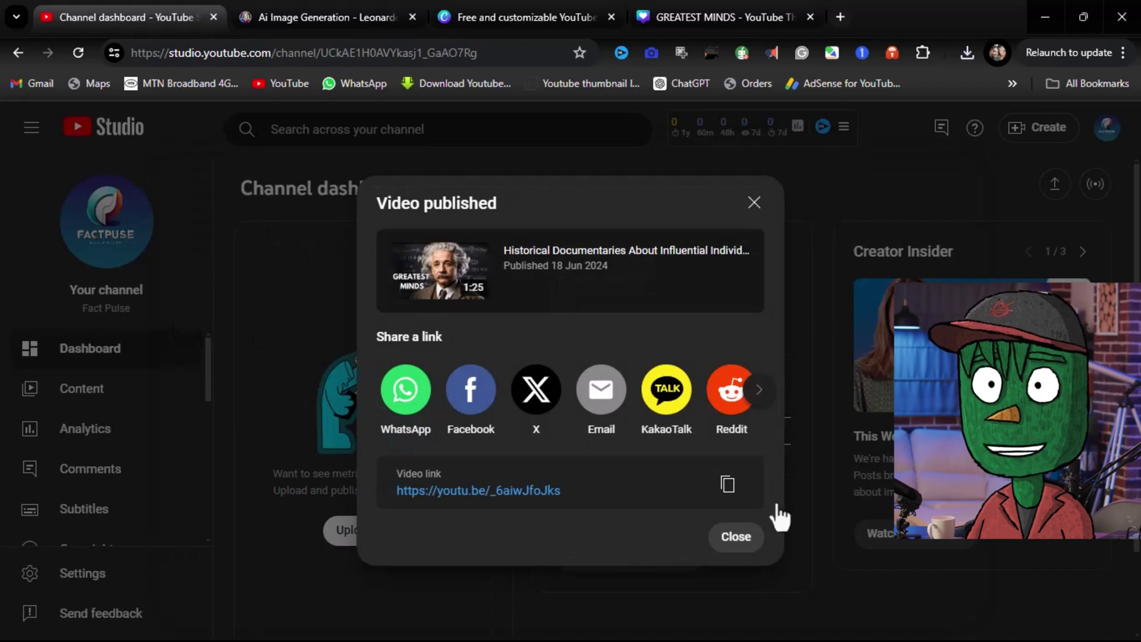